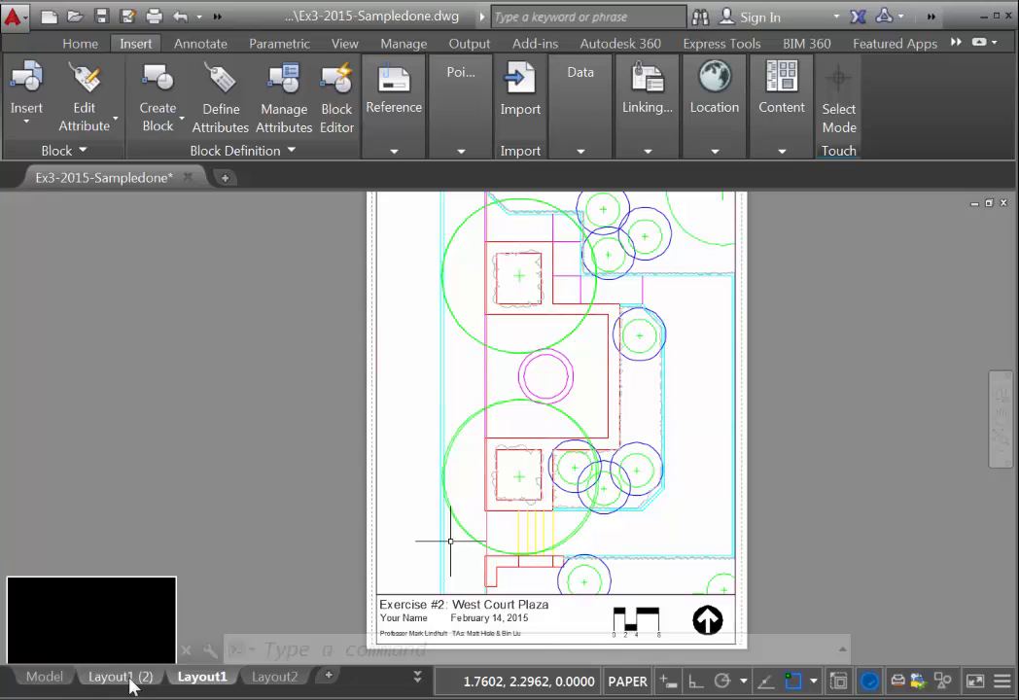
On Layout1 (2), set the viewport scale to 1:20 and pan the plaza plan so its full width fits in the viewport's upper part
{"action": "left_click", "coordinate": [131, 678]}
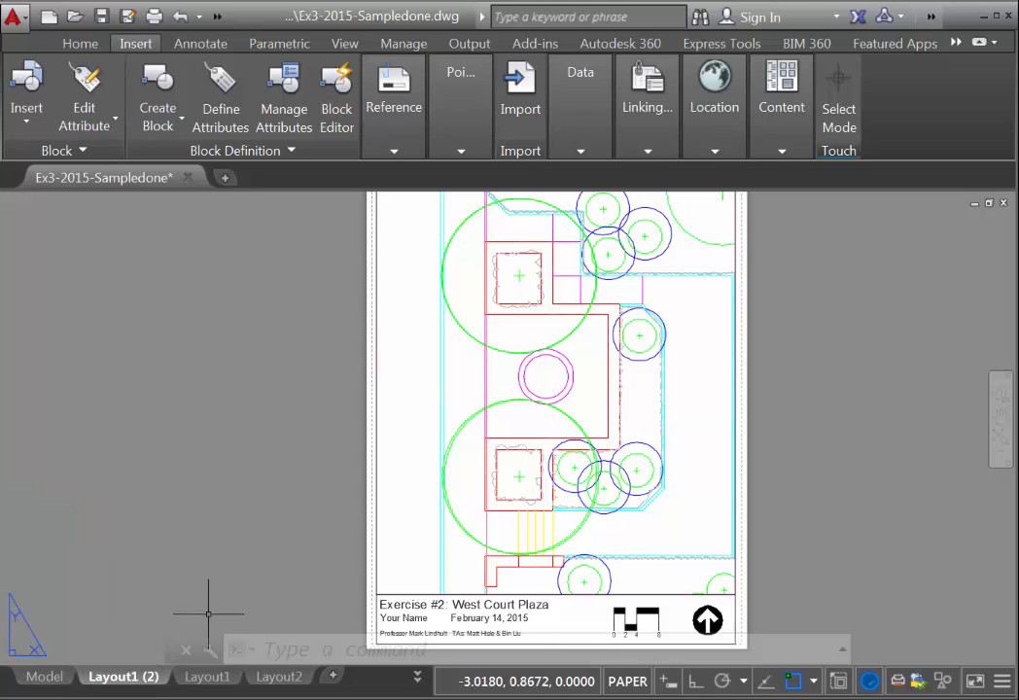
{"action": "double_click", "coordinate": [595, 374]}
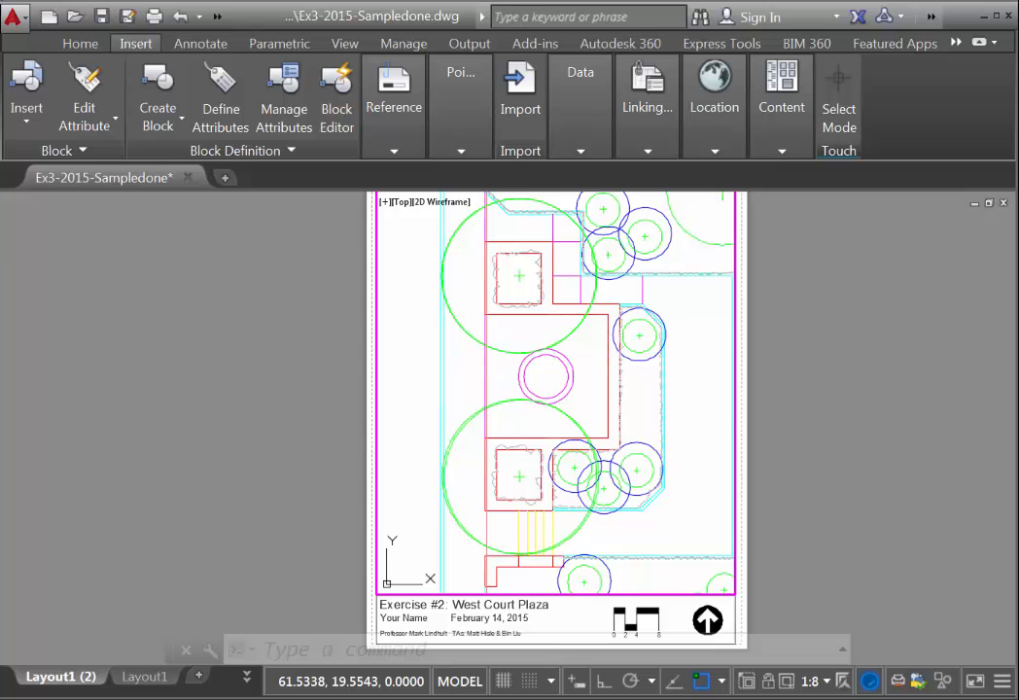
{"action": "left_click", "coordinate": [991, 375]}
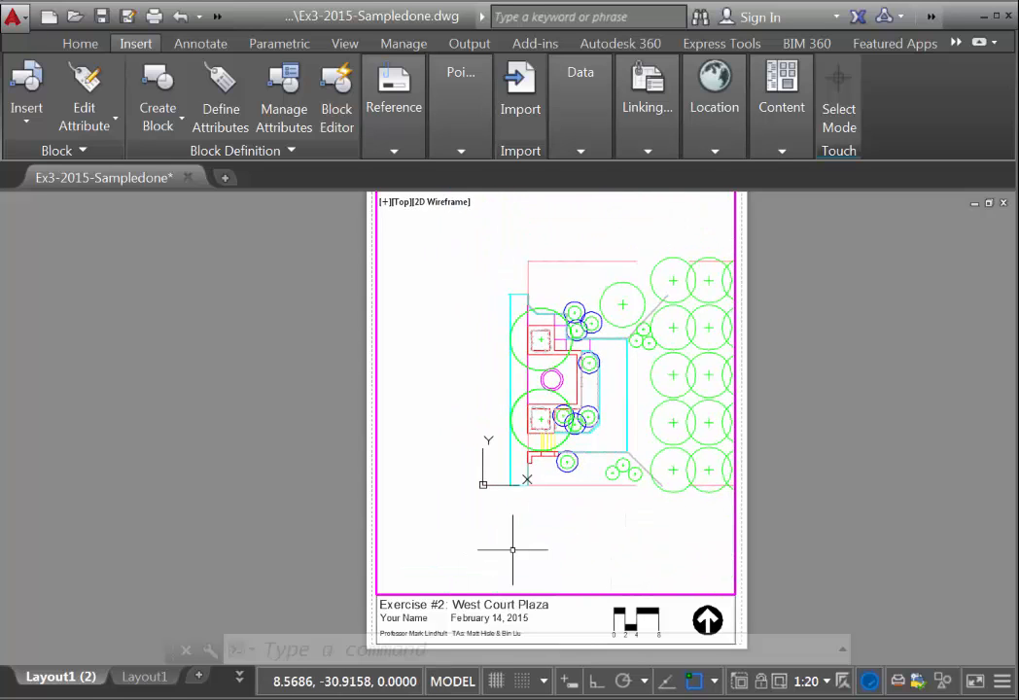
{"action": "scroll", "coordinate": [602, 542], "scroll_direction": "up", "scroll_amount": 2}
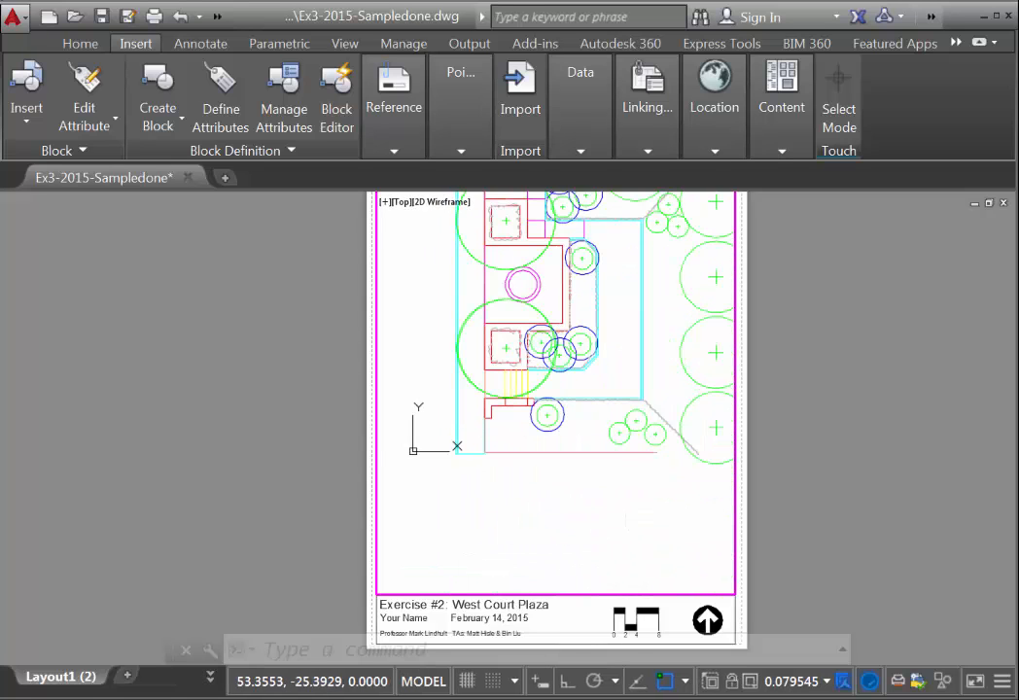
{"action": "left_click_drag", "start_coordinate": [602, 542], "coordinate": [543, 541]}
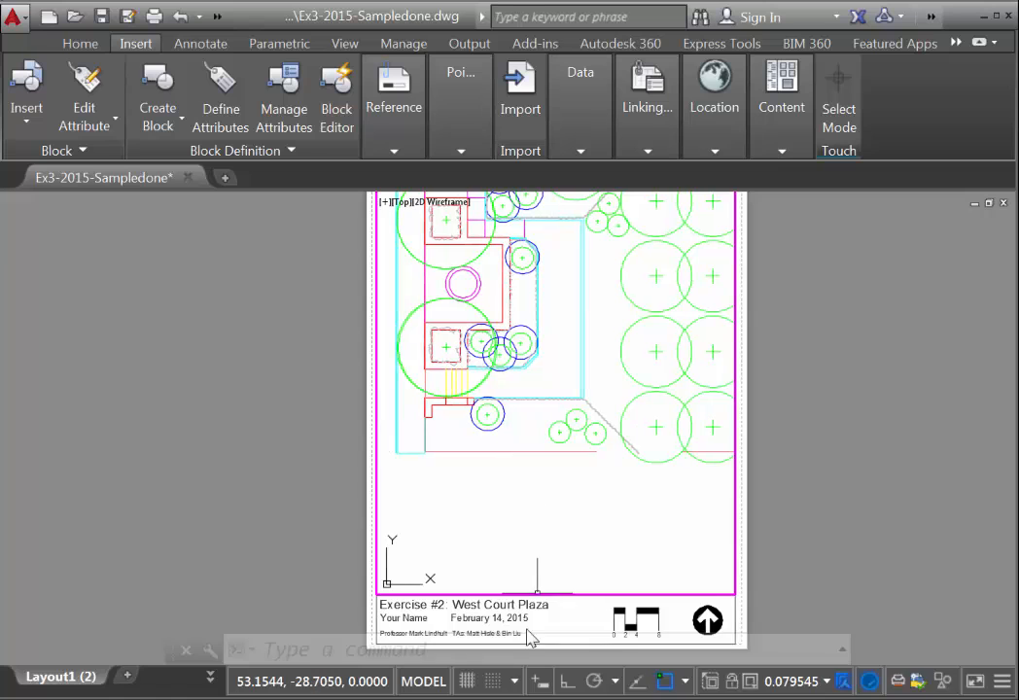
{"action": "left_click", "coordinate": [801, 684]}
{"action": "left_click", "coordinate": [1001, 352]}
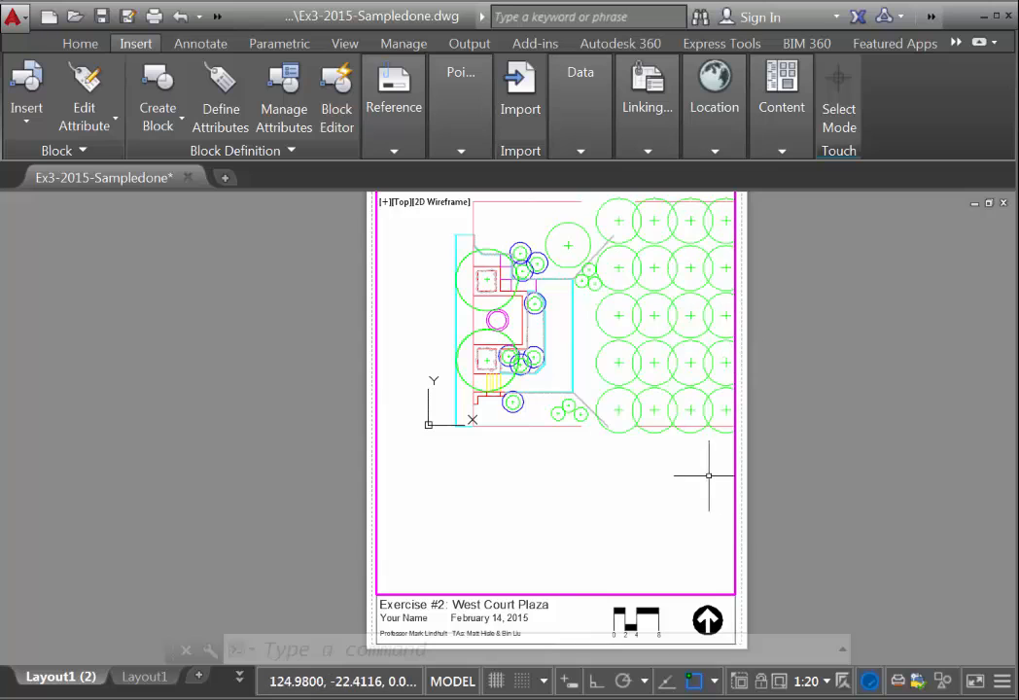
{"action": "left_click_drag", "start_coordinate": [700, 505], "coordinate": [666, 507]}
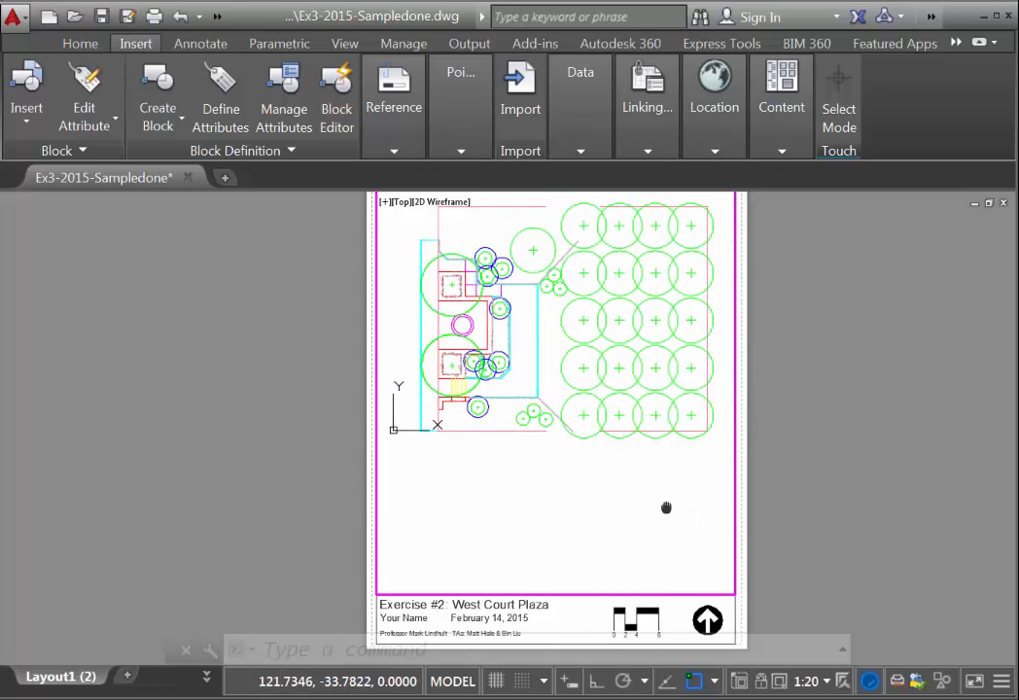
{"action": "double_click", "coordinate": [862, 467]}
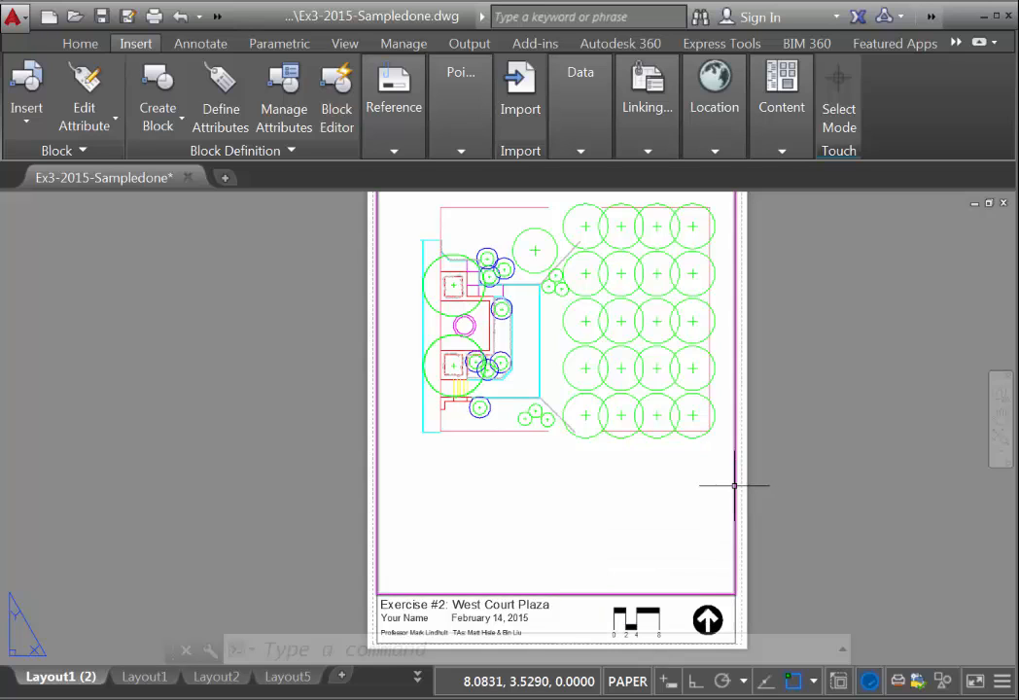
Lock the plan viewport's display and reactivate the viewport to test the lock
{"action": "left_click", "coordinate": [734, 485]}
{"action": "right_click", "coordinate": [734, 485]}
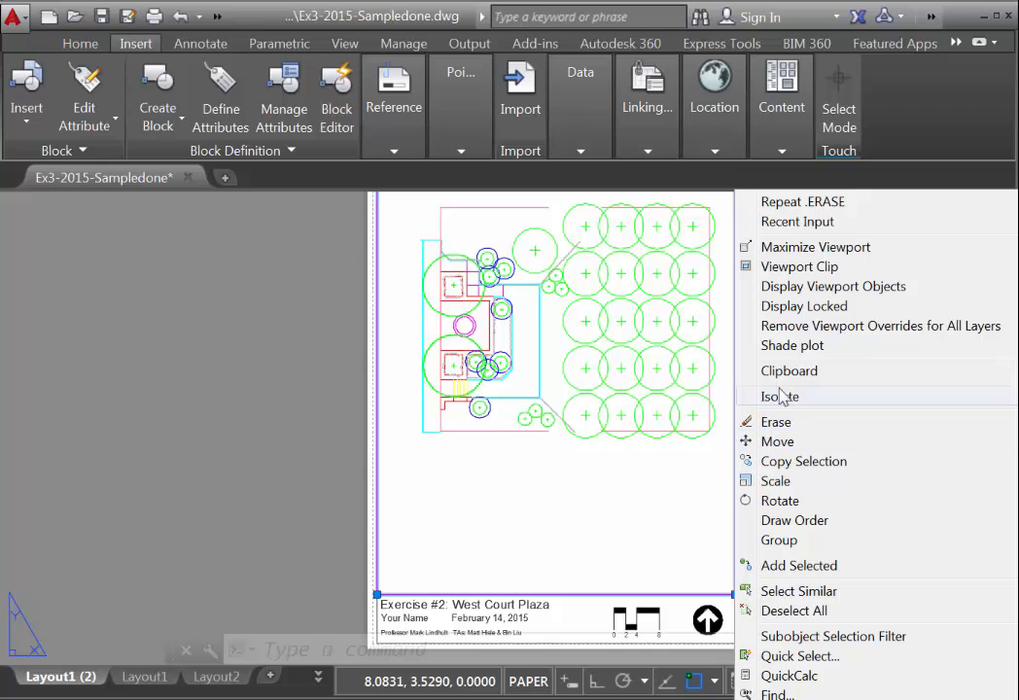
{"action": "mouse_move", "coordinate": [817, 307]}
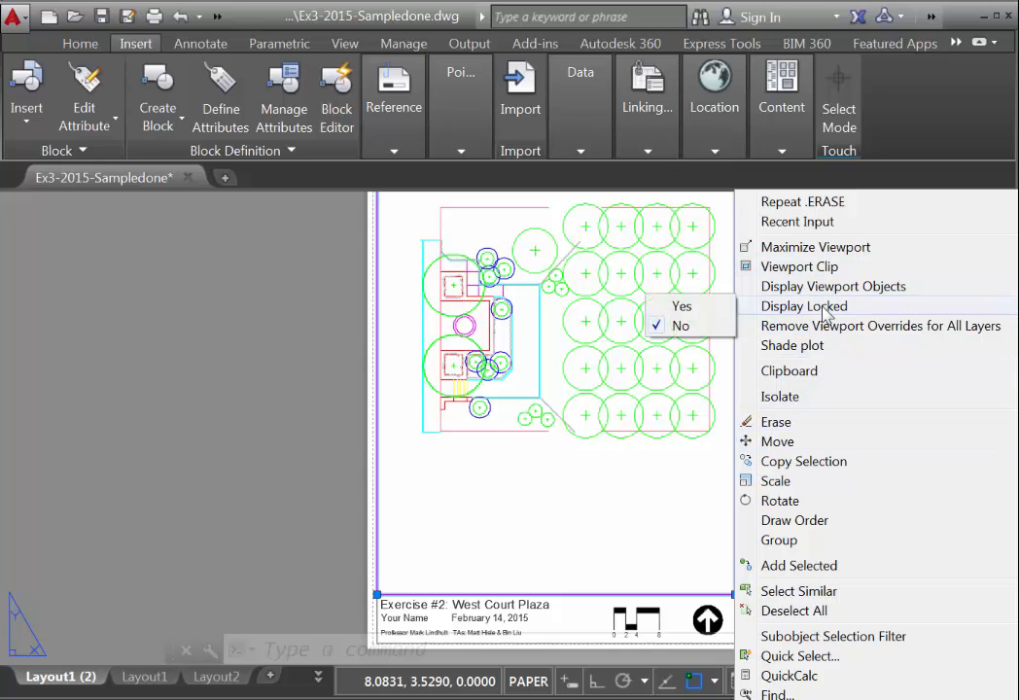
{"action": "left_click", "coordinate": [684, 308]}
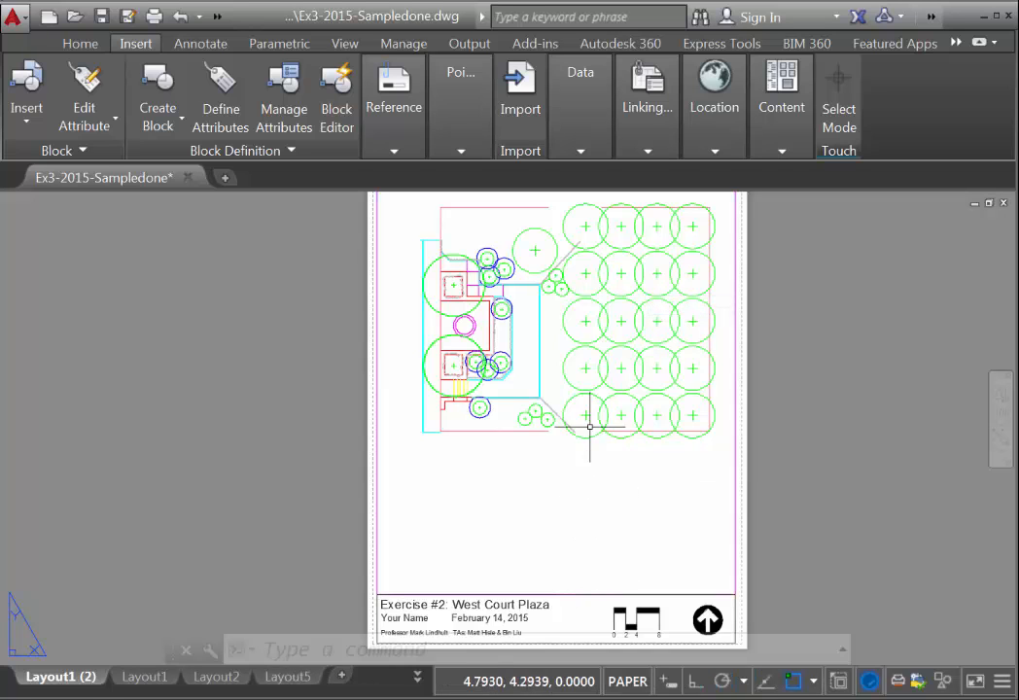
{"action": "mouse_move", "coordinate": [598, 398]}
{"action": "left_mouse_down"}
{"action": "mouse_move", "coordinate": [541, 415]}
{"action": "mouse_move", "coordinate": [583, 409]}
{"action": "mouse_move", "coordinate": [547, 448]}
{"action": "mouse_move", "coordinate": [599, 436]}
{"action": "mouse_move", "coordinate": [587, 452]}
{"action": "mouse_move", "coordinate": [598, 418]}
{"action": "left_mouse_up"}
{"action": "left_click", "coordinate": [582, 513]}
{"action": "double_click", "coordinate": [582, 514]}
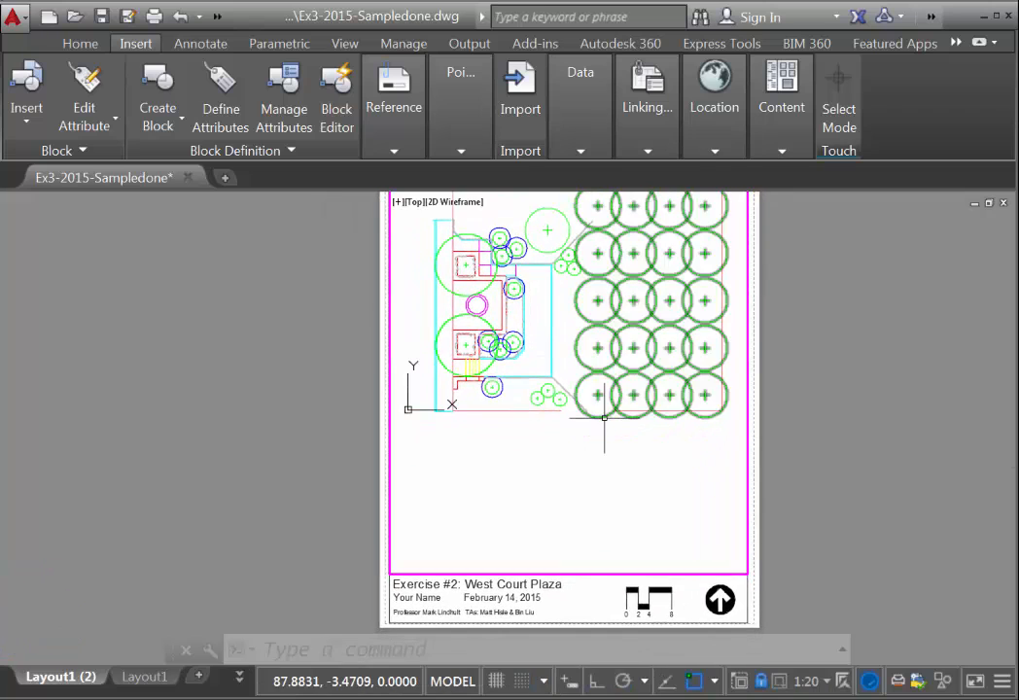
{"action": "left_click_drag", "start_coordinate": [465, 559], "coordinate": [450, 580]}
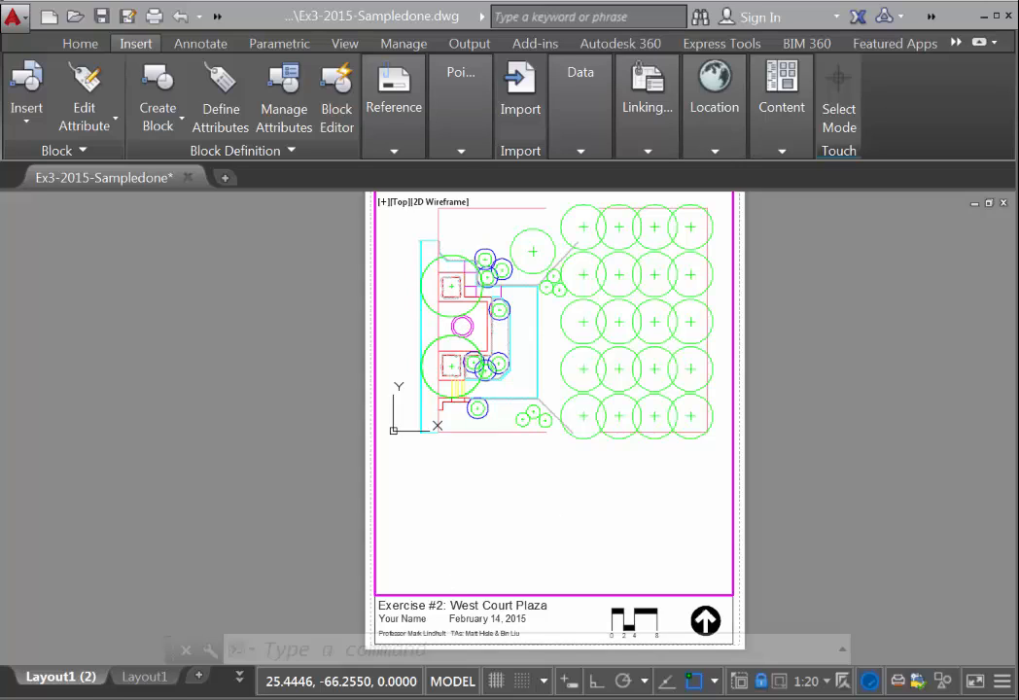
Switch to the 0-ED 597A folder, open Ex3-2015-Sample in Excel, and autofit the widths of columns A to E
{"action": "mouse_move", "coordinate": [375, 699]}
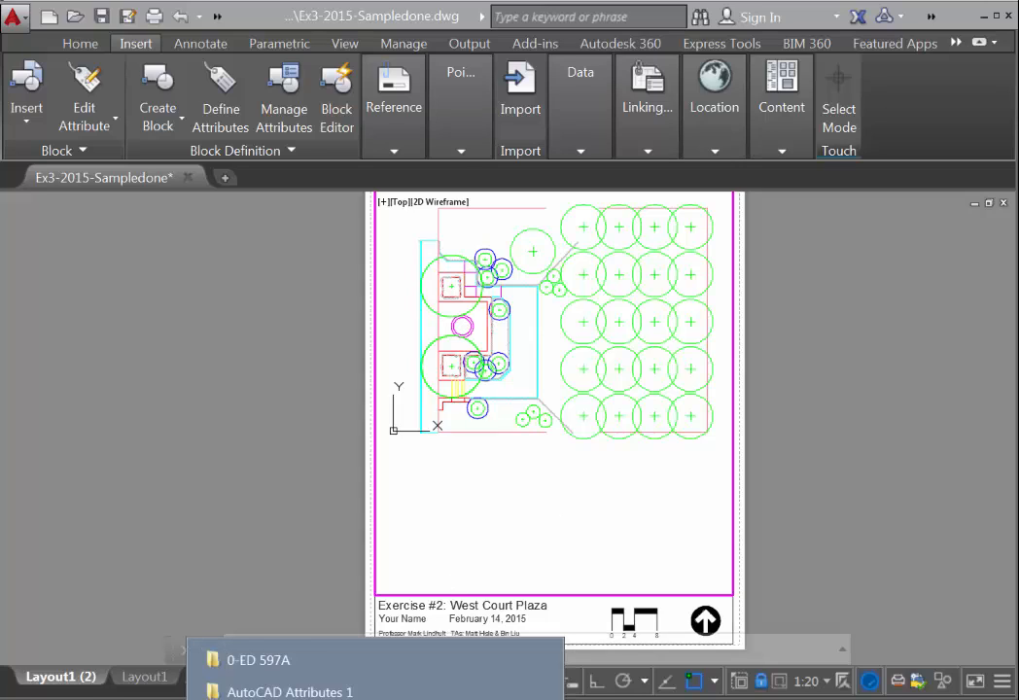
{"action": "left_click", "coordinate": [222, 661]}
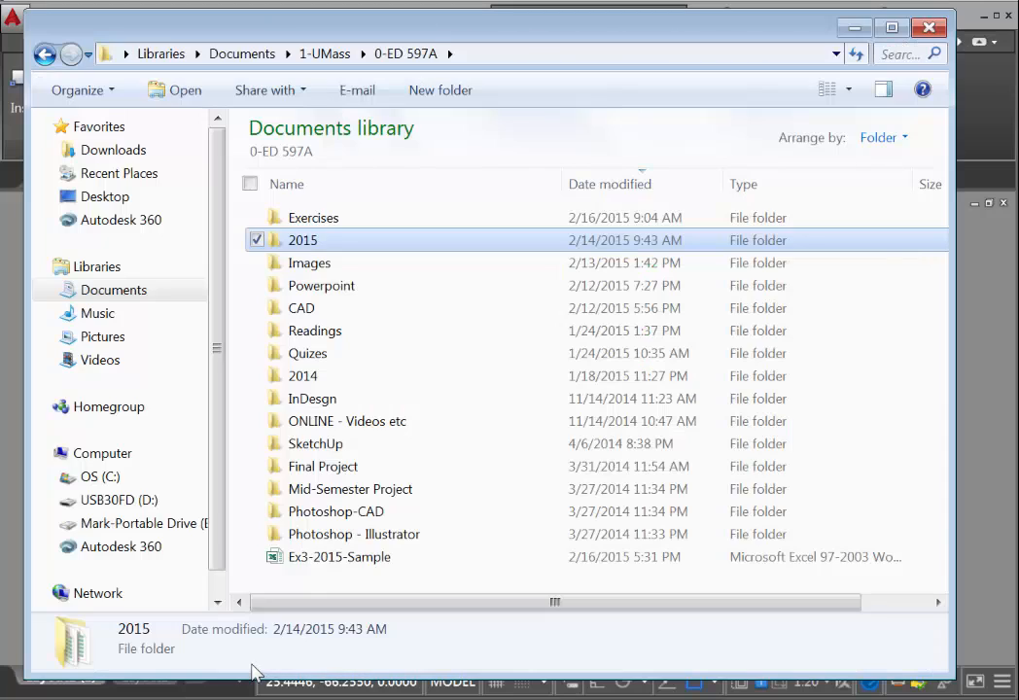
{"action": "left_click", "coordinate": [330, 559]}
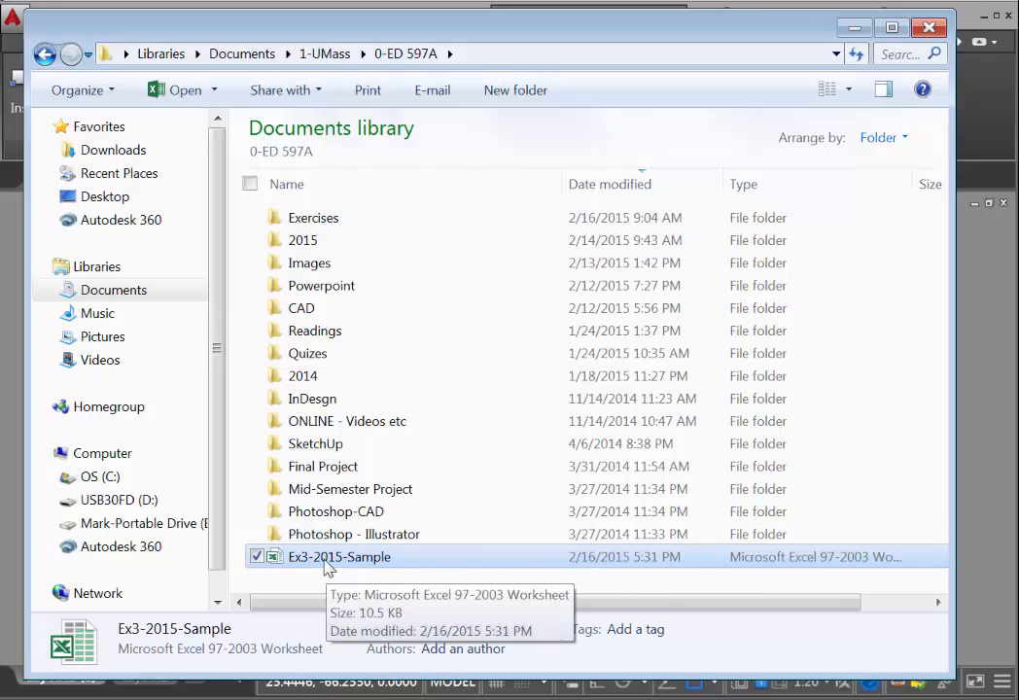
{"action": "double_click", "coordinate": [276, 560]}
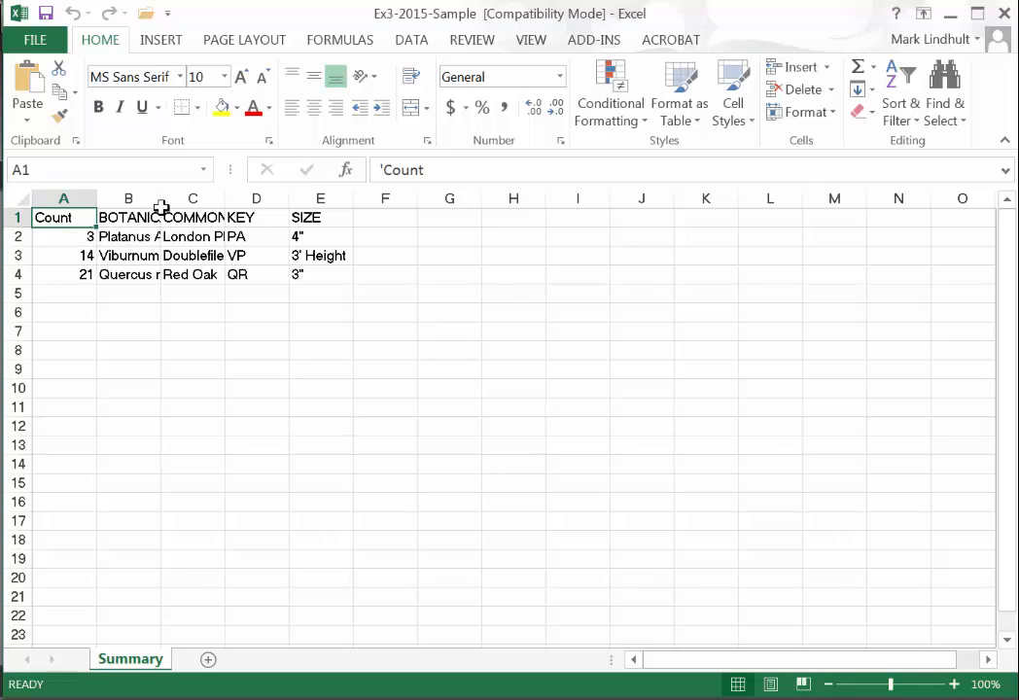
{"action": "left_click_drag", "start_coordinate": [52, 205], "coordinate": [319, 190]}
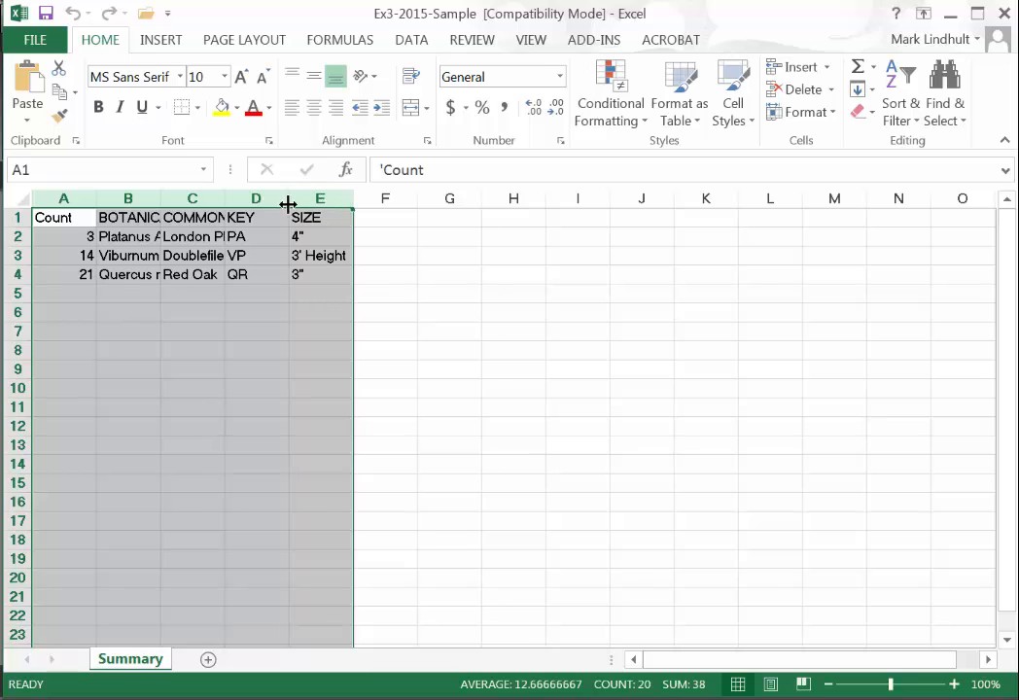
{"action": "double_click", "coordinate": [288, 204]}
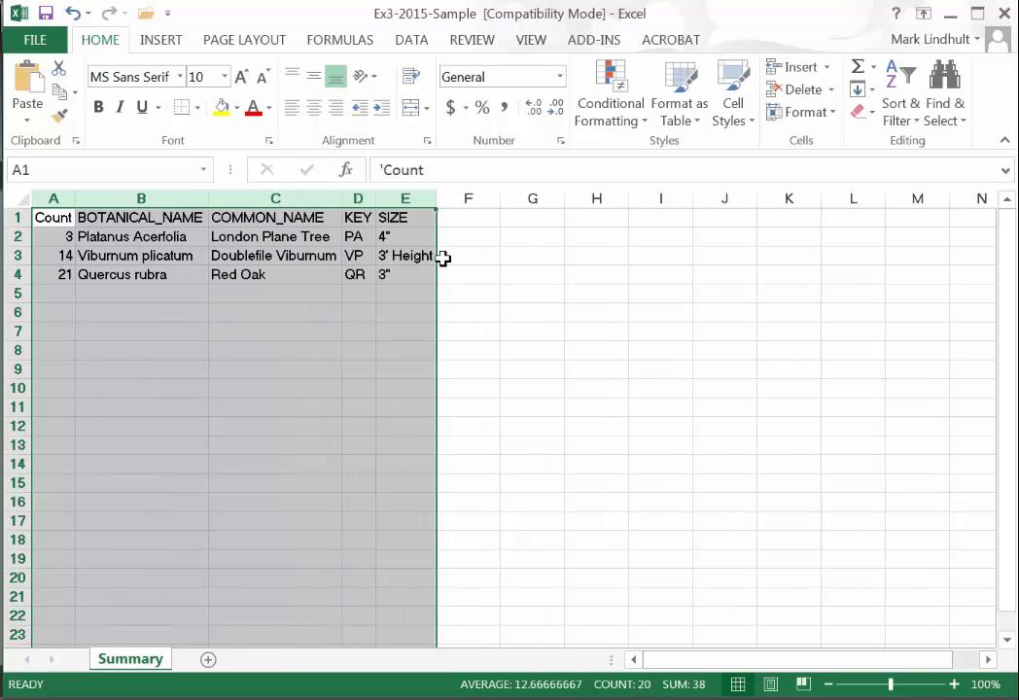
Insert a row above the column headers and enter the title Plant List in cell A1
{"action": "left_click", "coordinate": [17, 219]}
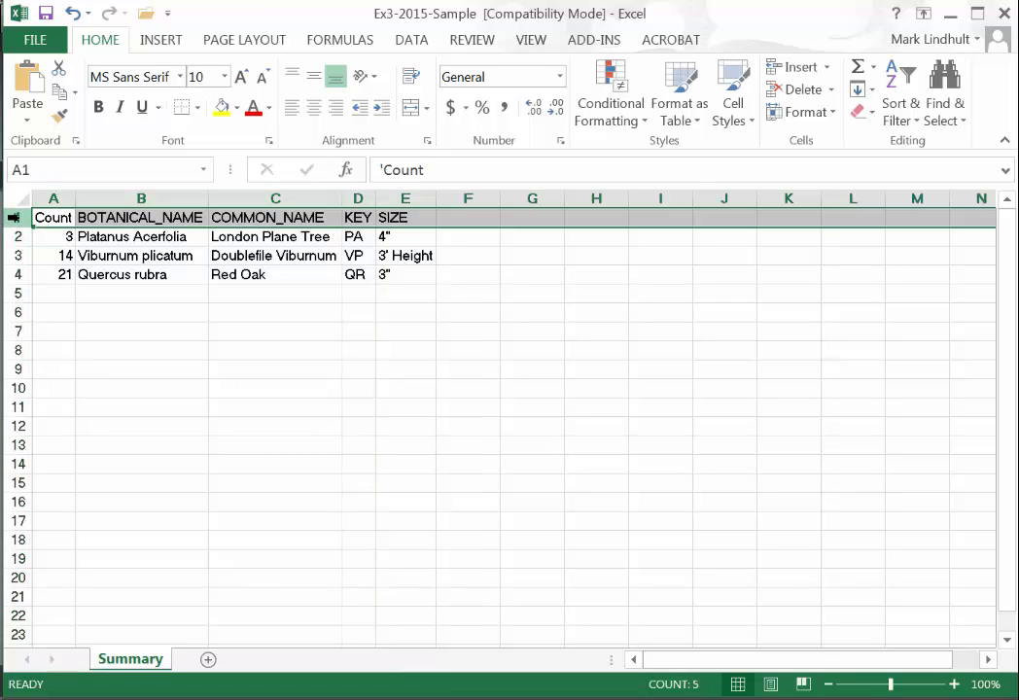
{"action": "right_click", "coordinate": [16, 218]}
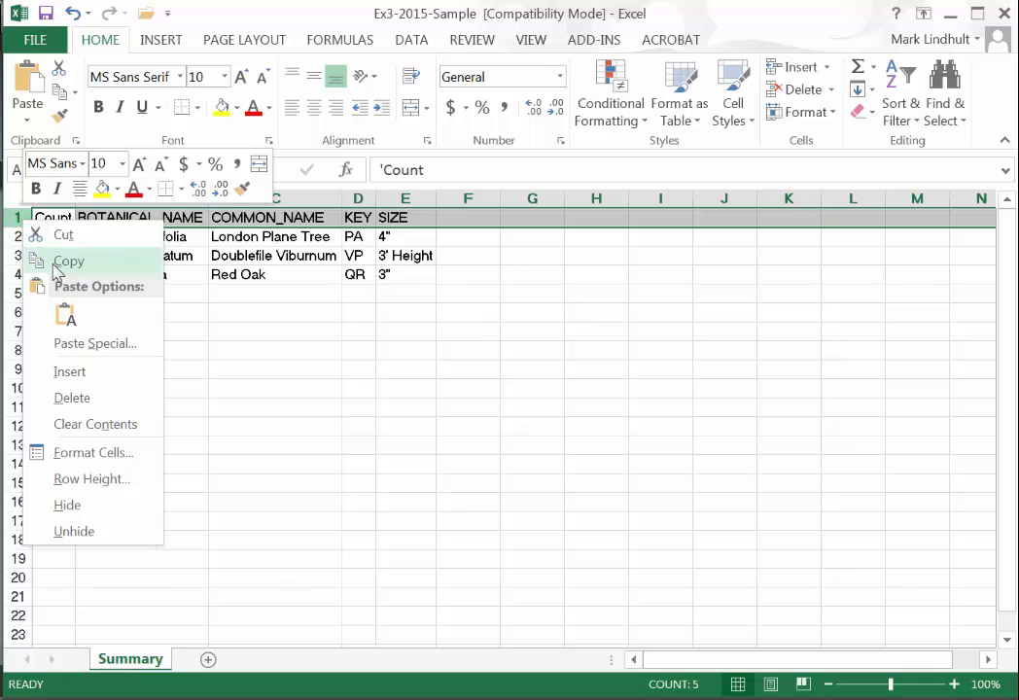
{"action": "left_click", "coordinate": [68, 372]}
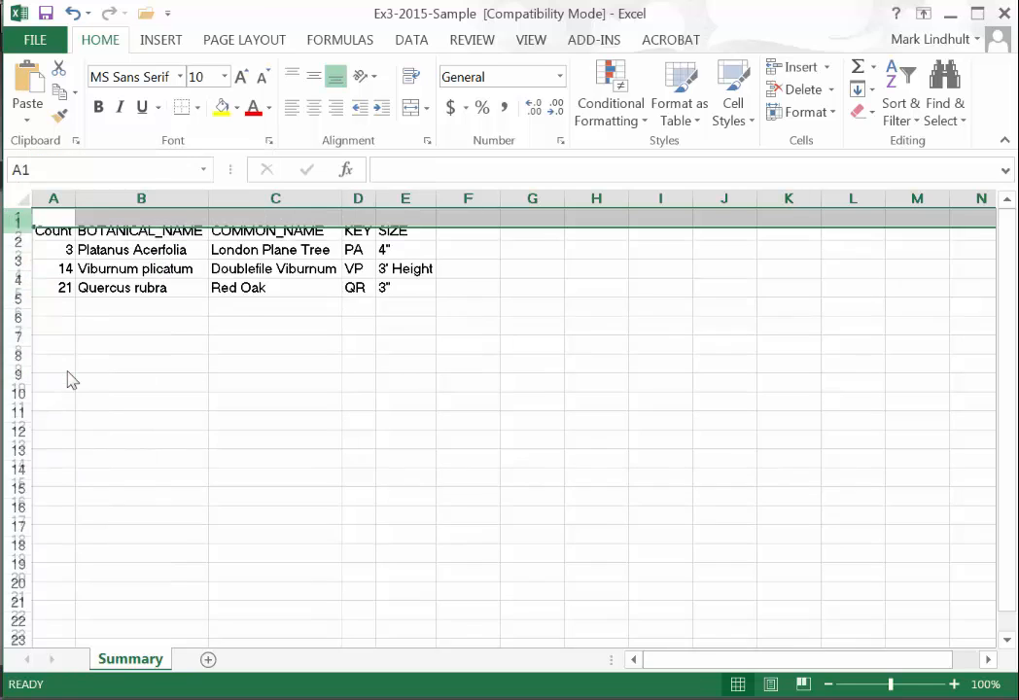
{"action": "left_click", "coordinate": [61, 220]}
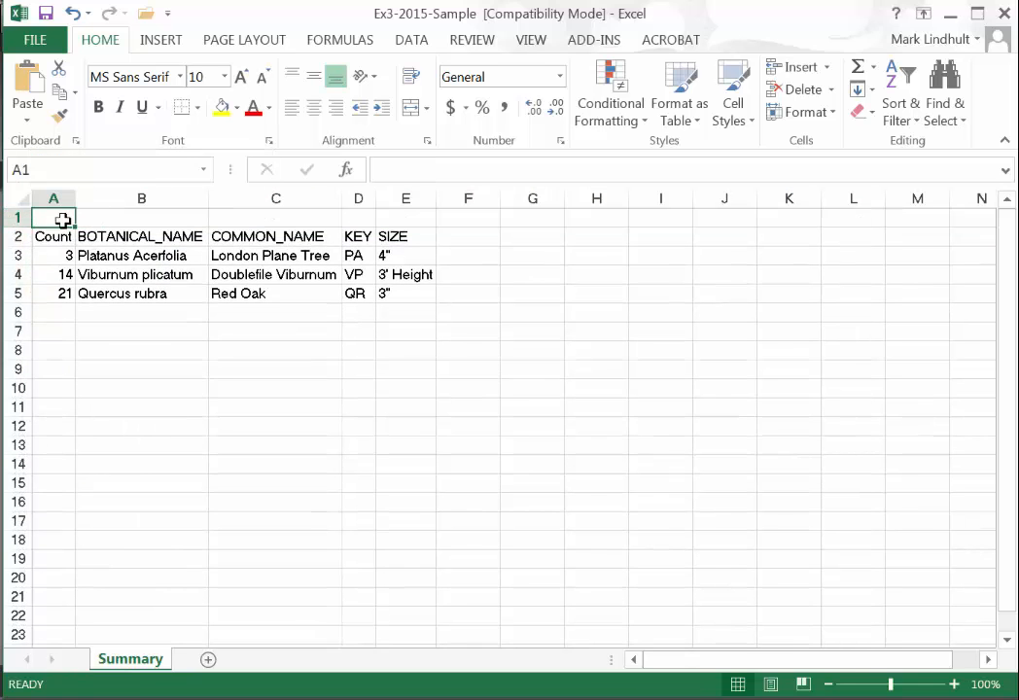
{"action": "type", "text": "Plant List"}
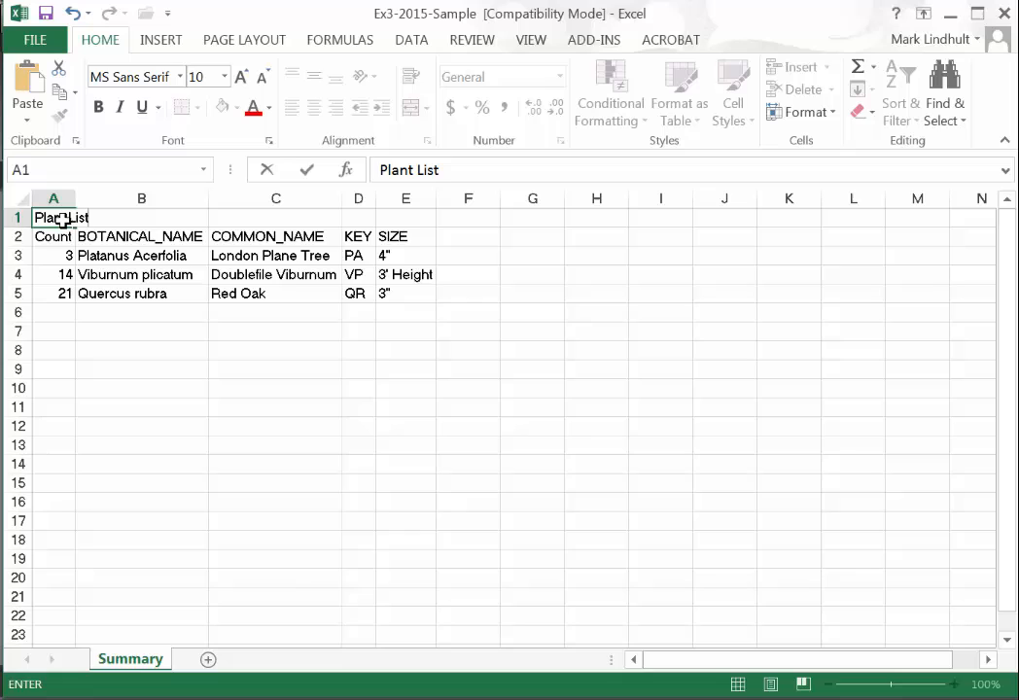
{"action": "key", "text": "Return"}
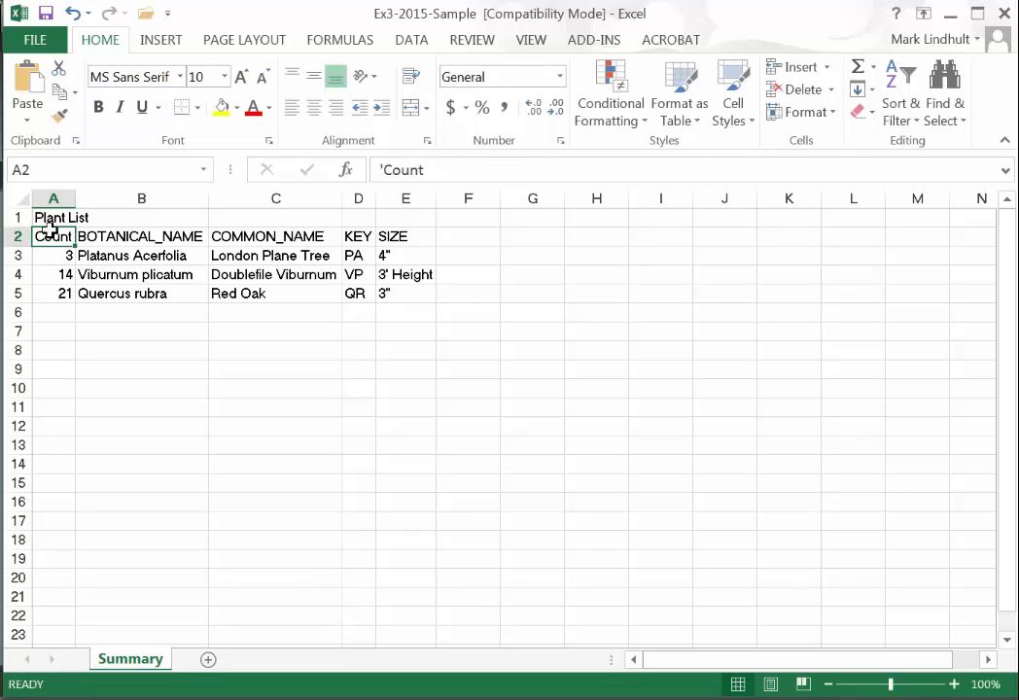
Make the column headers in A2:E2 and the Plant List title bold
{"action": "left_click_drag", "start_coordinate": [54, 236], "coordinate": [406, 236]}
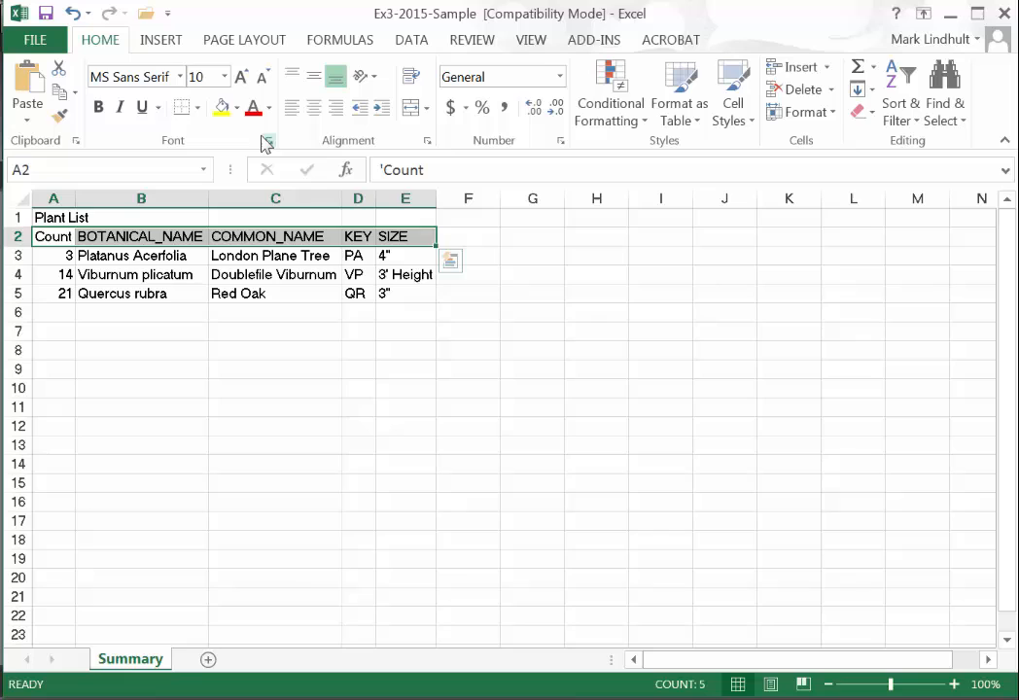
{"action": "left_click", "coordinate": [98, 107]}
{"action": "left_click", "coordinate": [48, 218]}
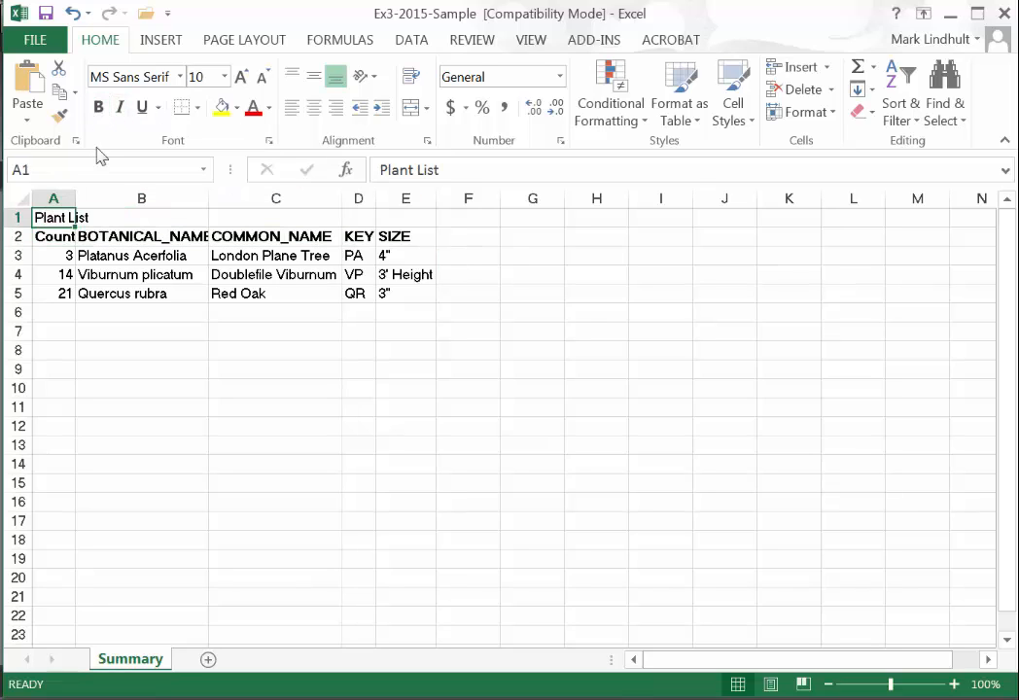
{"action": "left_click", "coordinate": [98, 107]}
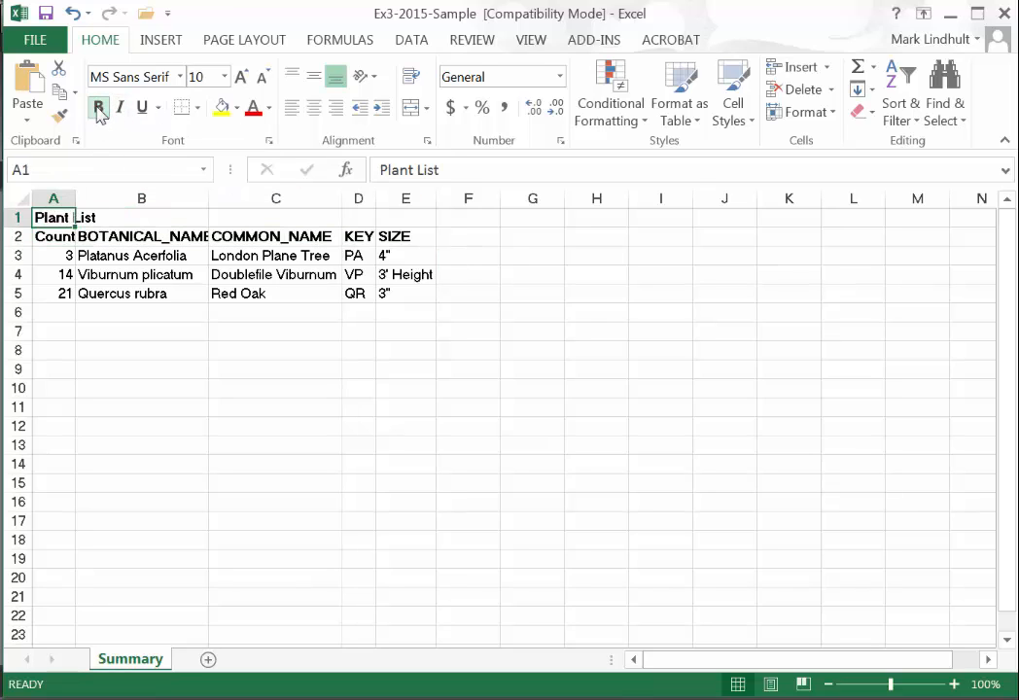
Set the font size to 18 for the title, 14 for the header row and 12 for the plant rows A3:E5
{"action": "left_click", "coordinate": [223, 75]}
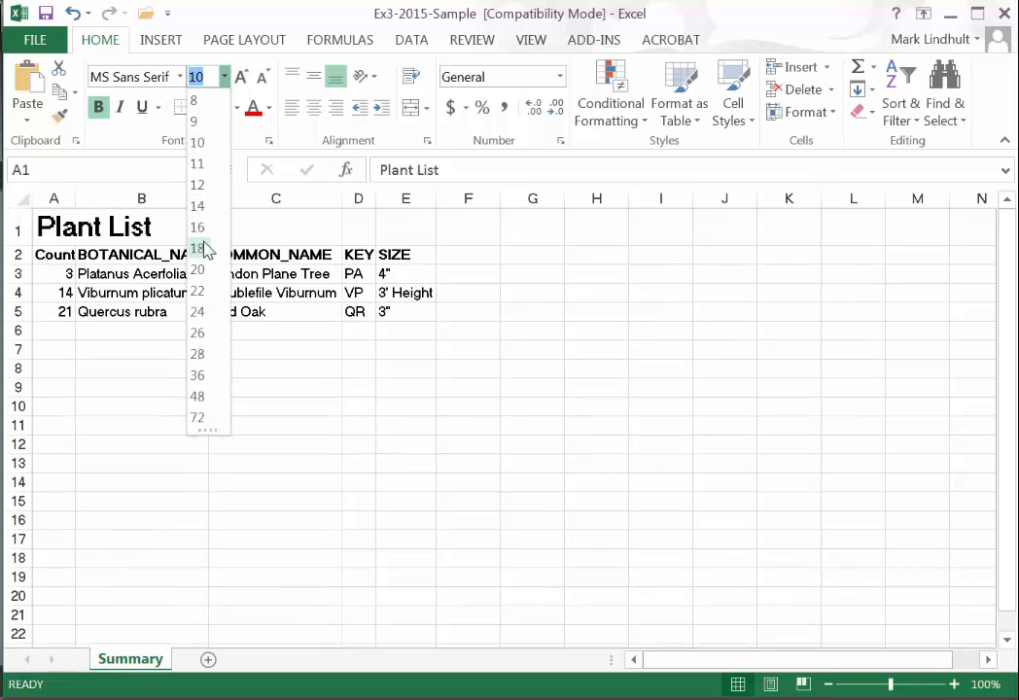
{"action": "left_click", "coordinate": [198, 249]}
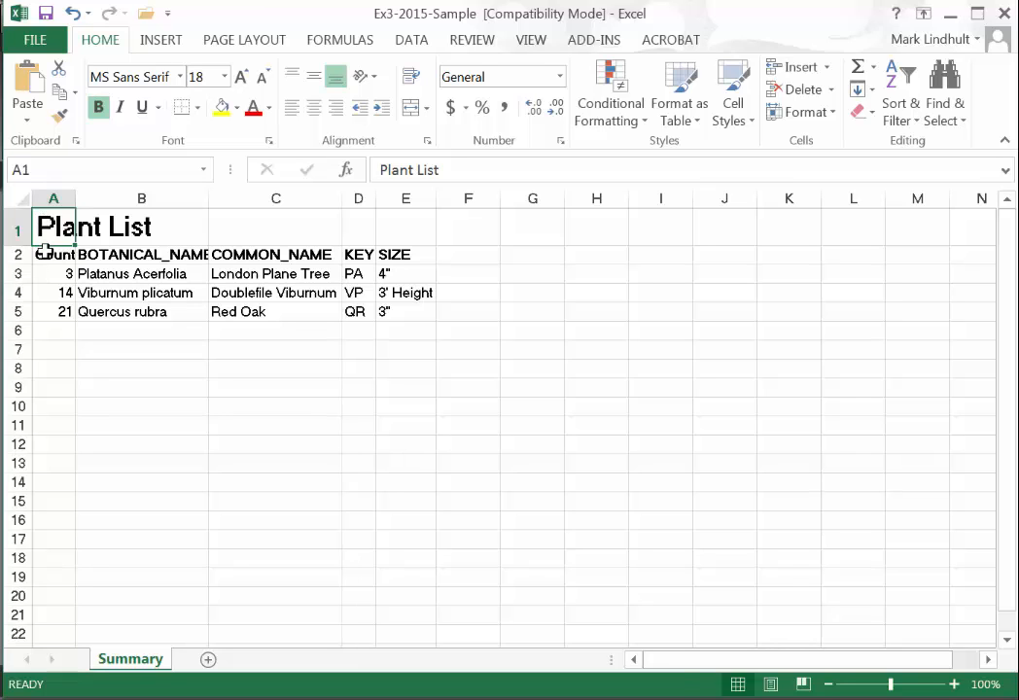
{"action": "left_click_drag", "start_coordinate": [45, 251], "coordinate": [396, 254]}
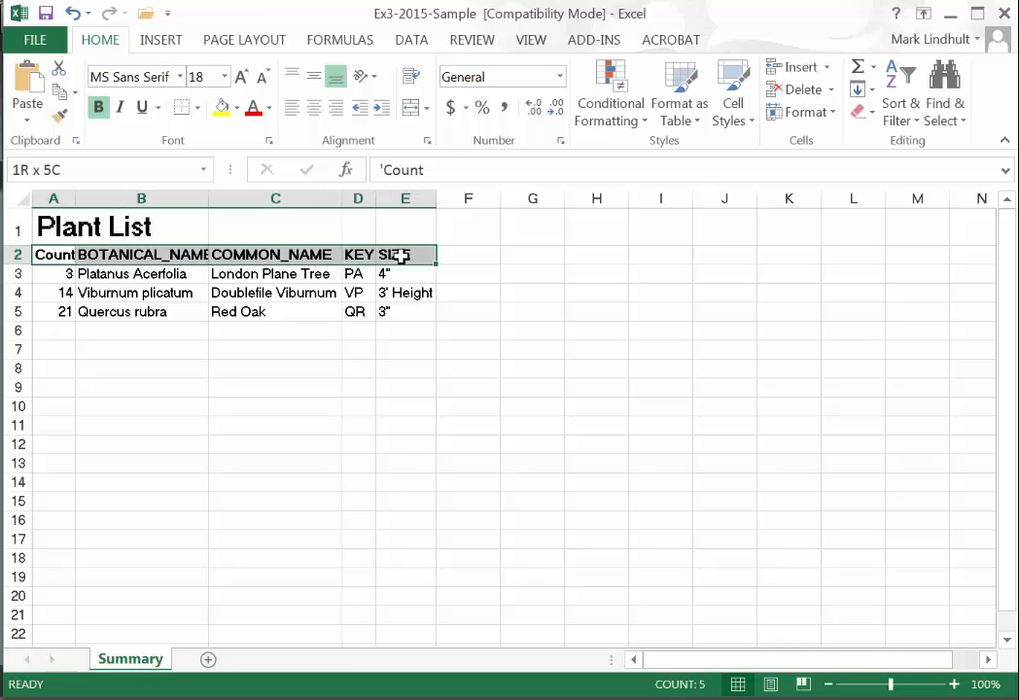
{"action": "left_click", "coordinate": [224, 76]}
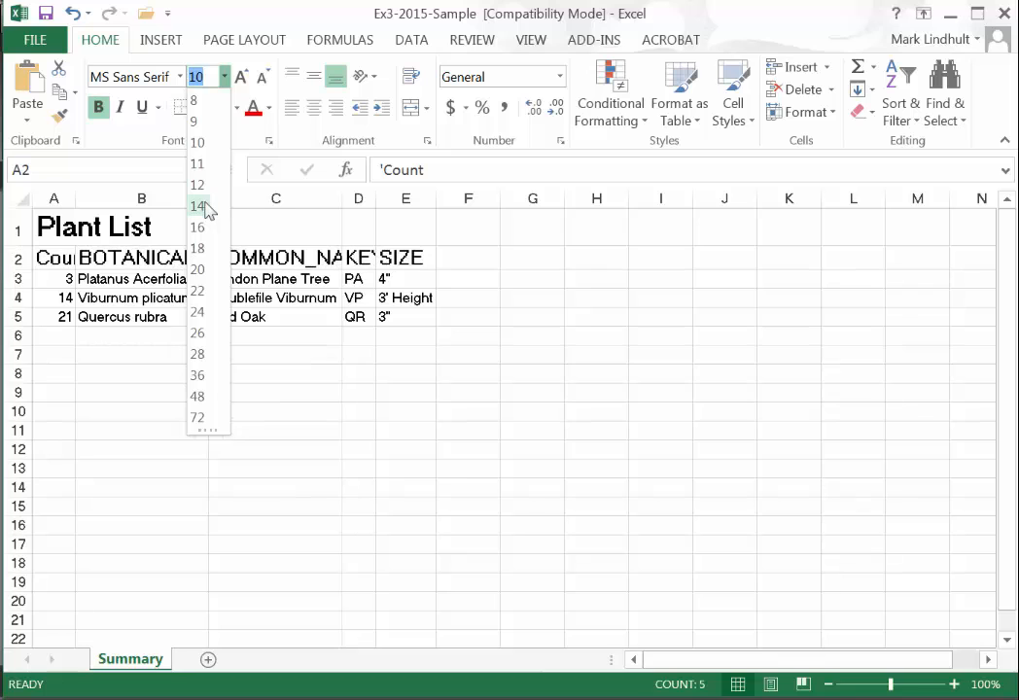
{"action": "left_click", "coordinate": [203, 207]}
{"action": "left_click_drag", "start_coordinate": [32, 277], "coordinate": [399, 317]}
{"action": "left_click", "coordinate": [224, 76]}
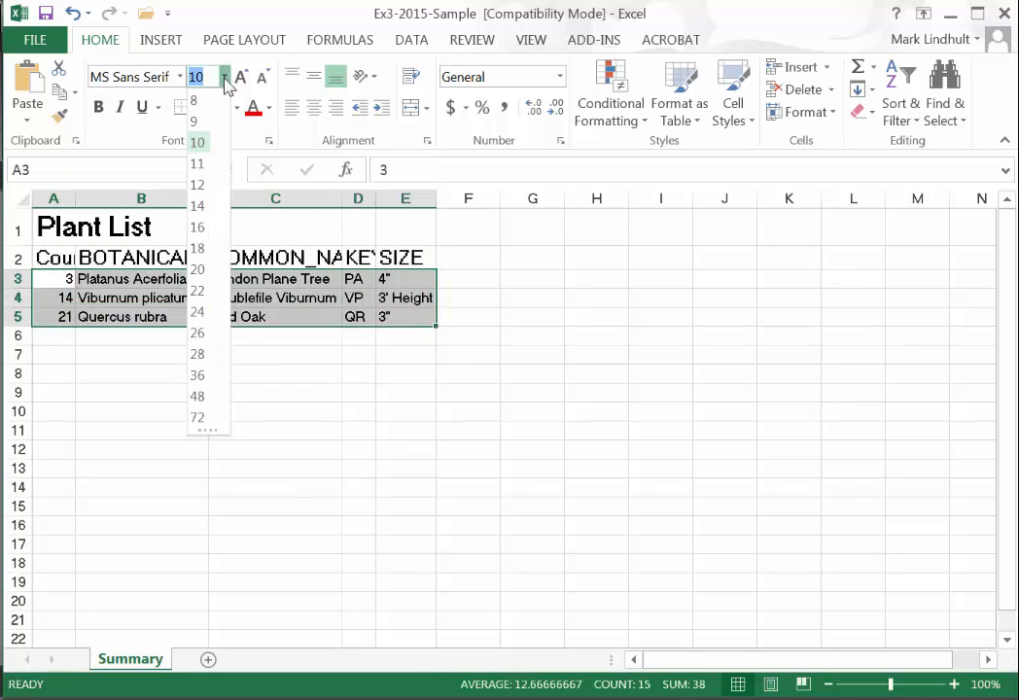
{"action": "left_click", "coordinate": [198, 185]}
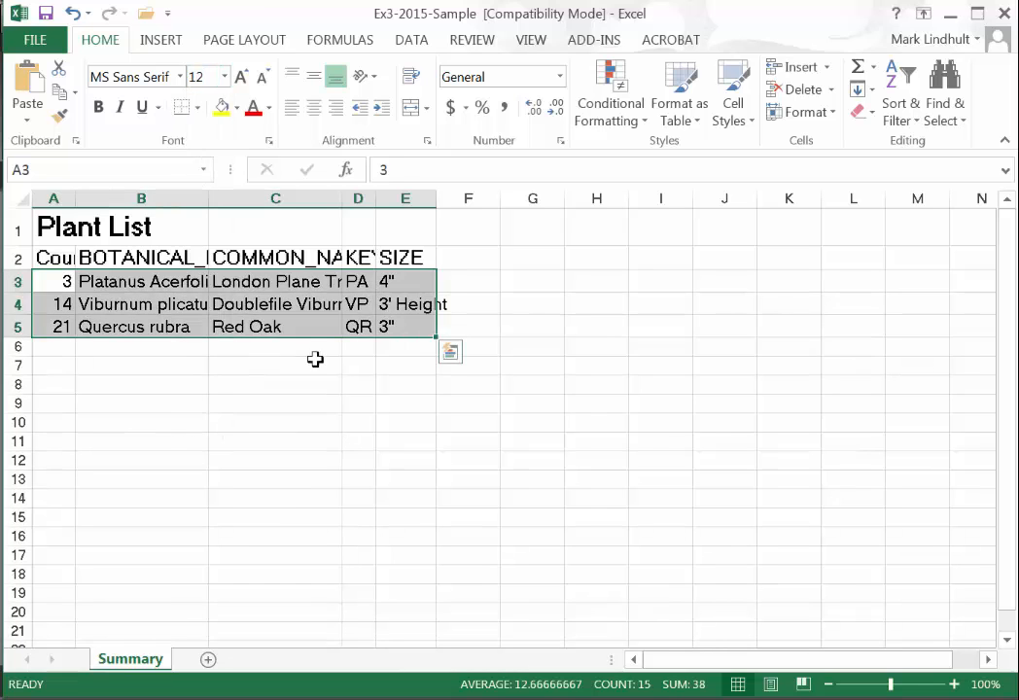
Change the font of the whole plant list, A1:E5, to Calibri
{"action": "left_click_drag", "start_coordinate": [412, 329], "coordinate": [7, 226]}
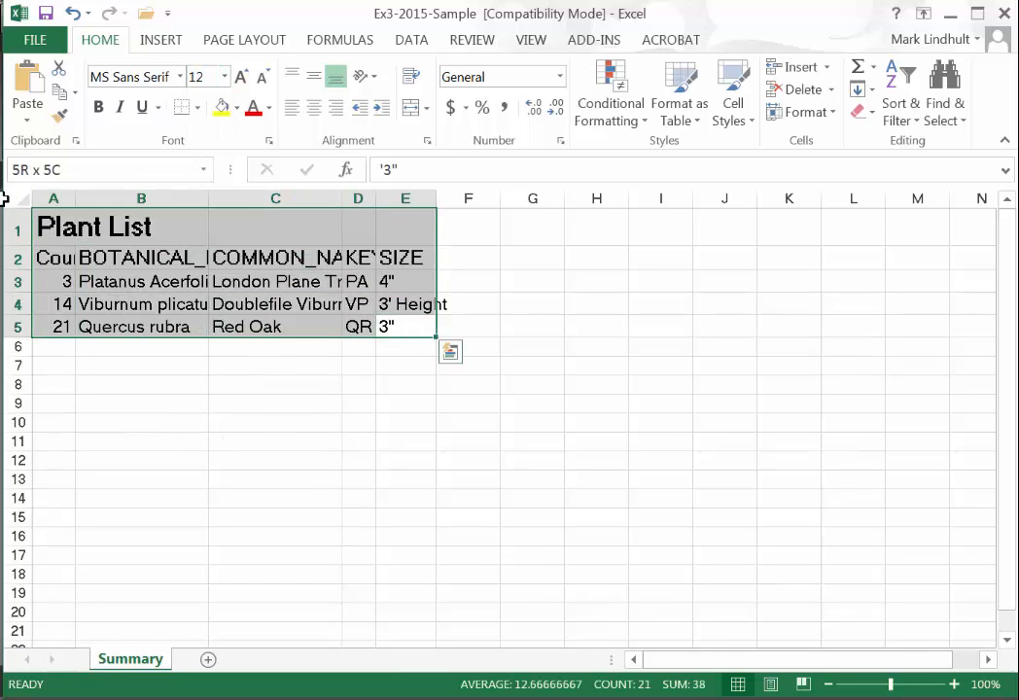
{"action": "left_click", "coordinate": [179, 77]}
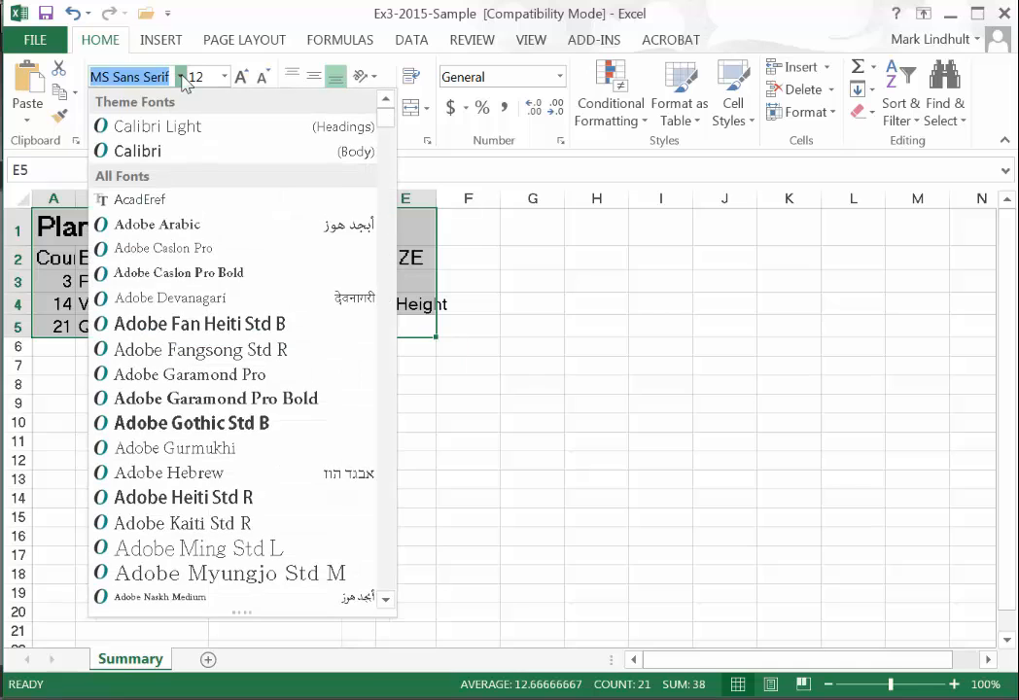
{"action": "left_click", "coordinate": [157, 156]}
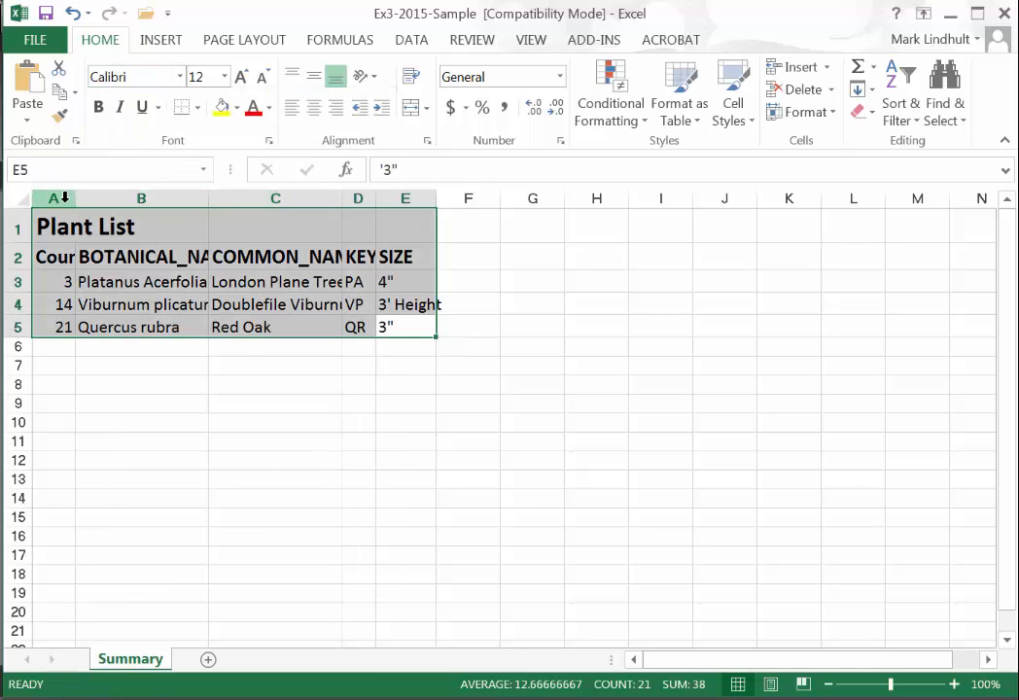
Autofit the widths of columns A to E and narrow column A to just fit the Count header
{"action": "left_click_drag", "start_coordinate": [64, 198], "coordinate": [397, 180]}
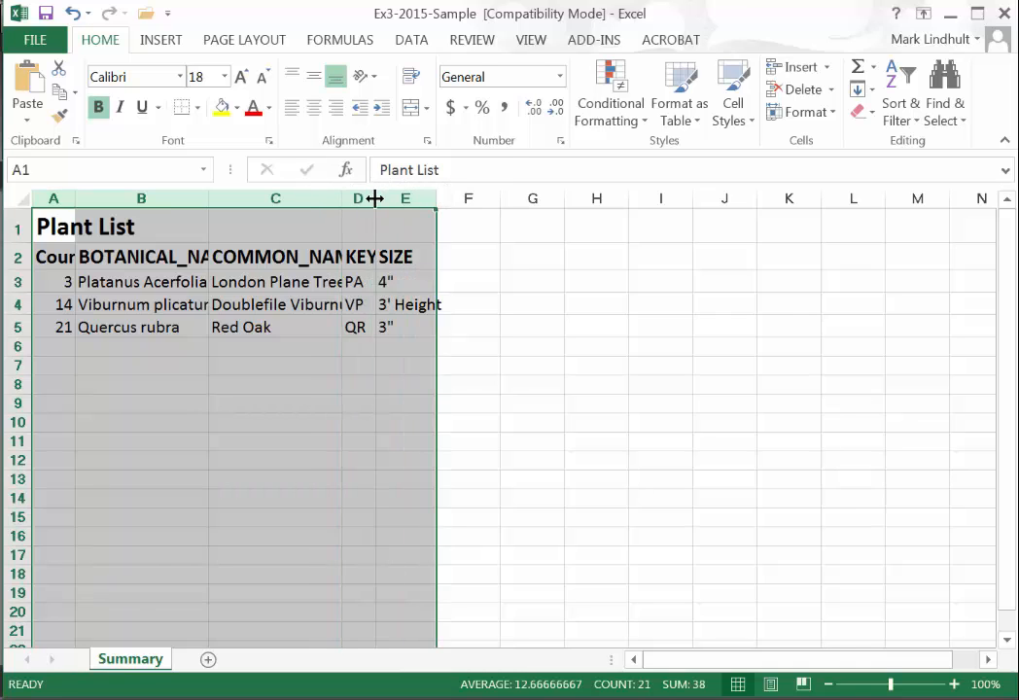
{"action": "double_click", "coordinate": [374, 199]}
{"action": "left_click", "coordinate": [289, 440]}
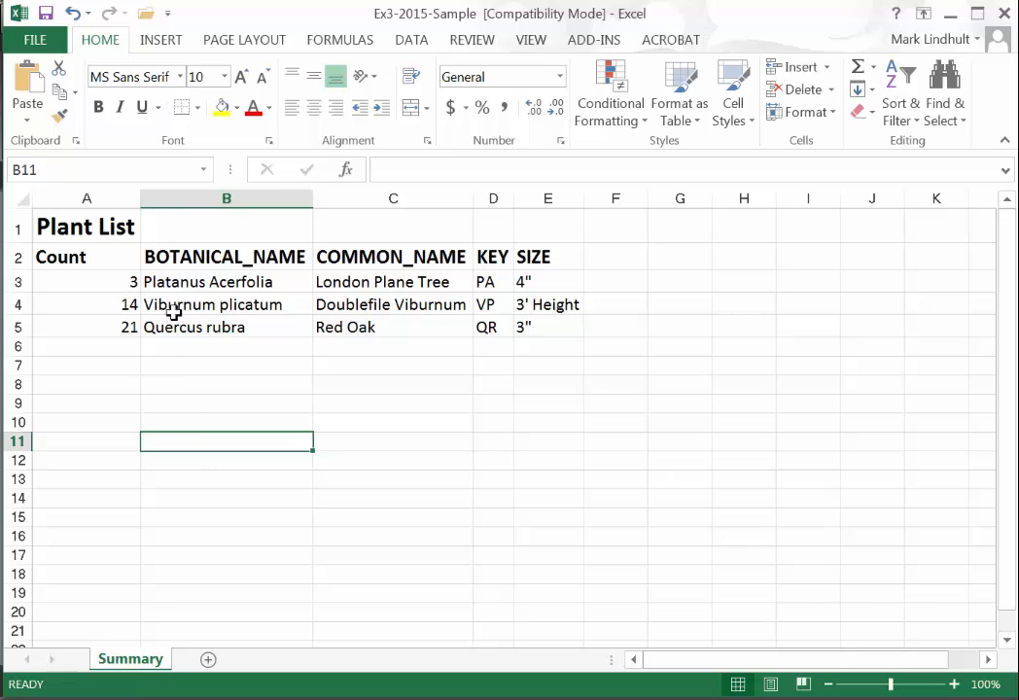
{"action": "left_click_drag", "start_coordinate": [142, 201], "coordinate": [90, 199]}
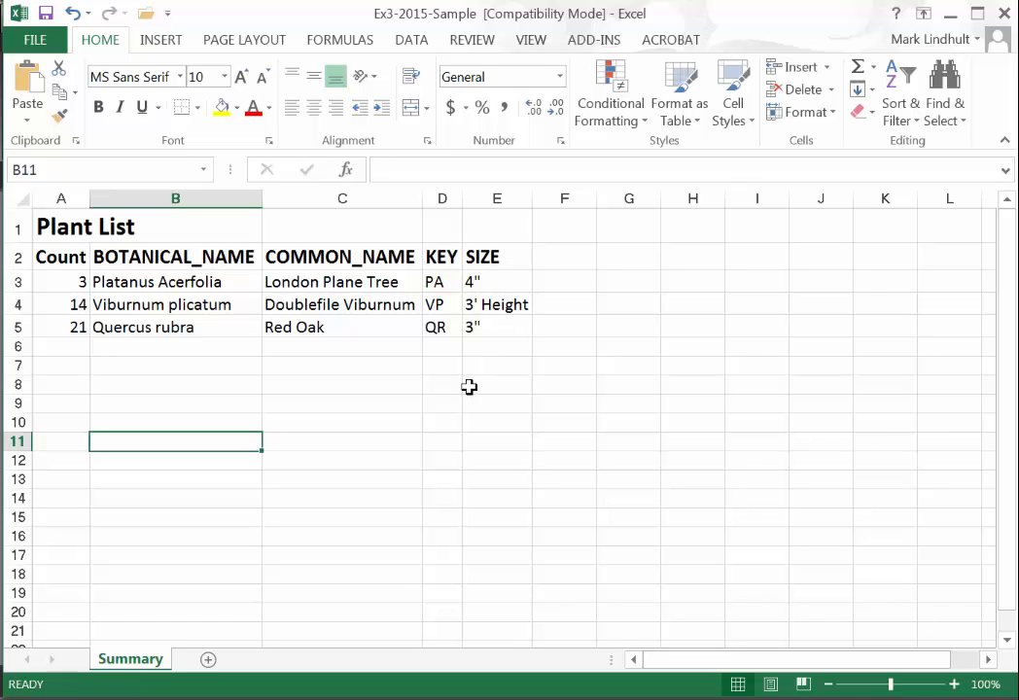
Cut the KEY column and insert it before the Count column as column A
{"action": "left_click", "coordinate": [445, 198]}
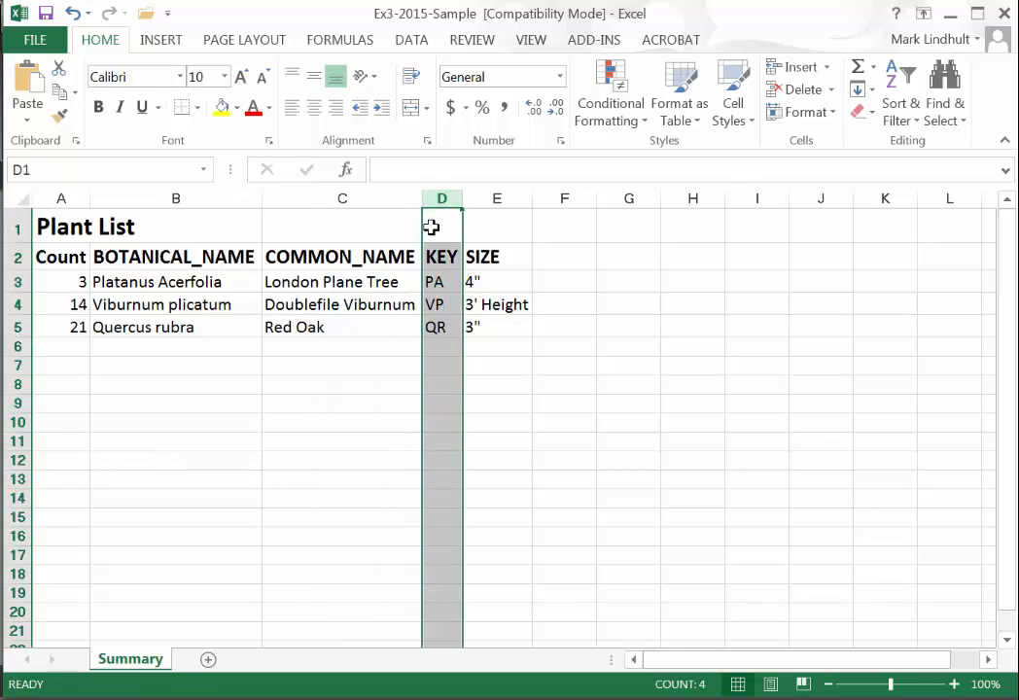
{"action": "right_click", "coordinate": [445, 198]}
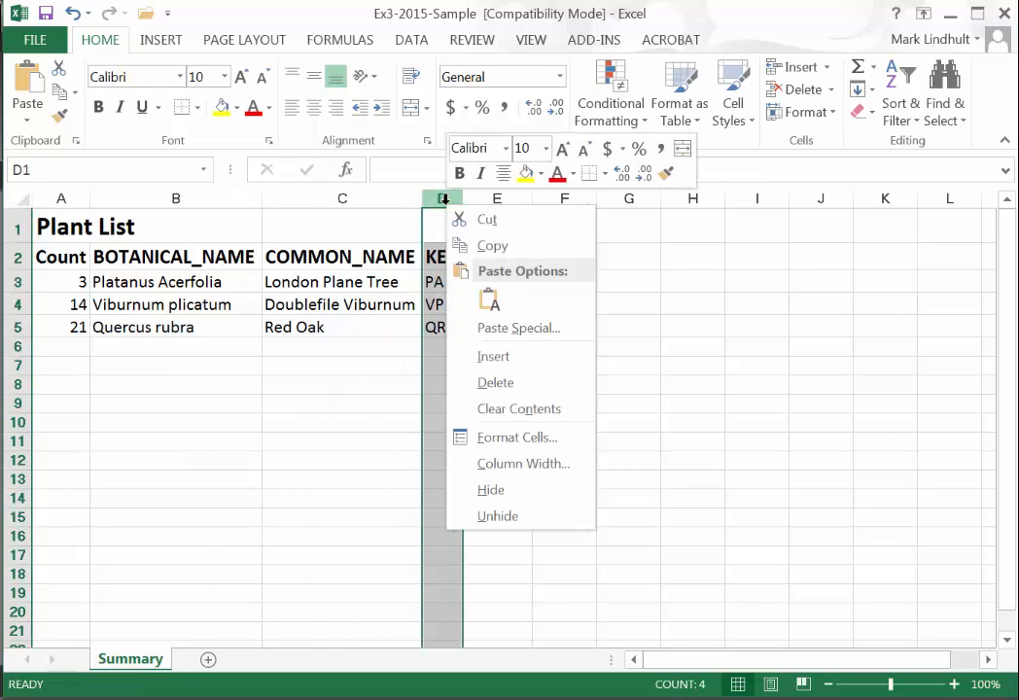
{"action": "left_click", "coordinate": [484, 224]}
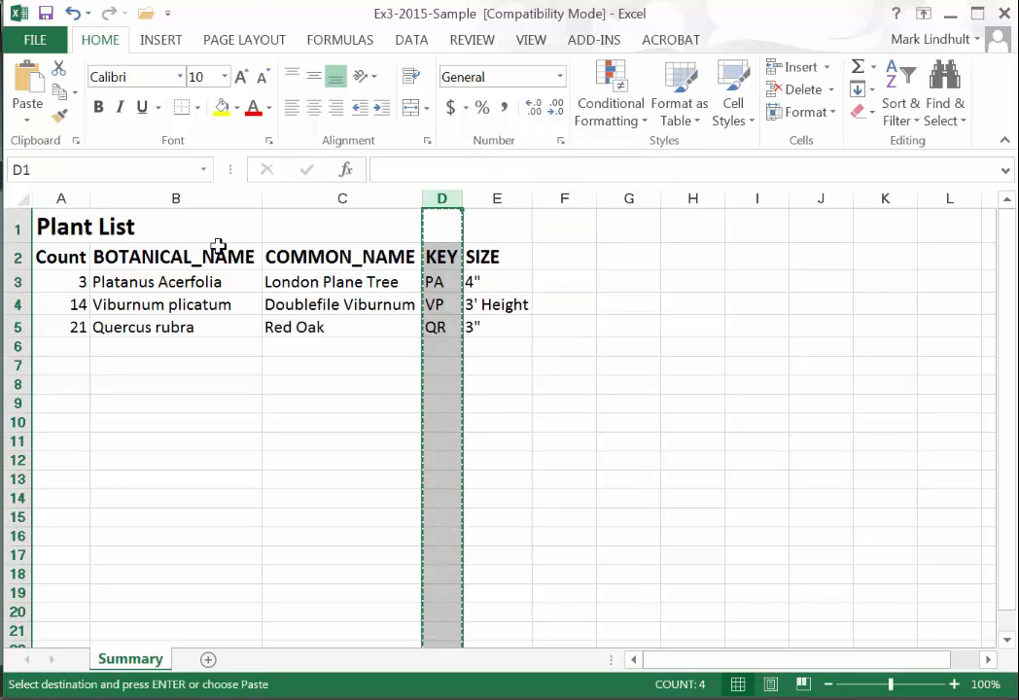
{"action": "left_click", "coordinate": [53, 202]}
{"action": "right_click", "coordinate": [53, 204]}
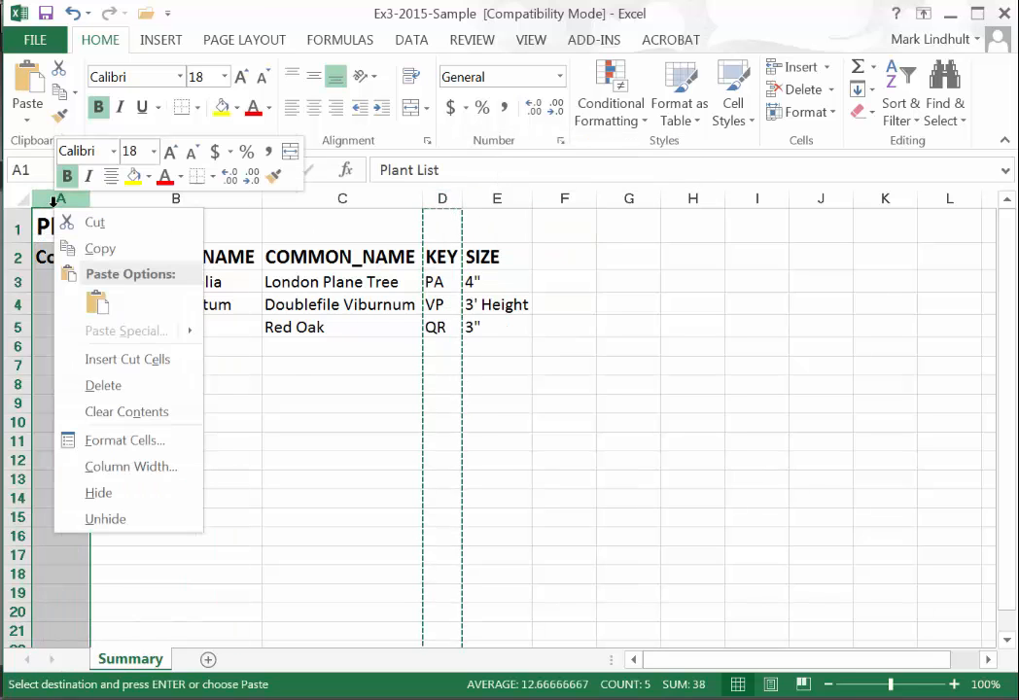
{"action": "left_click", "coordinate": [97, 361]}
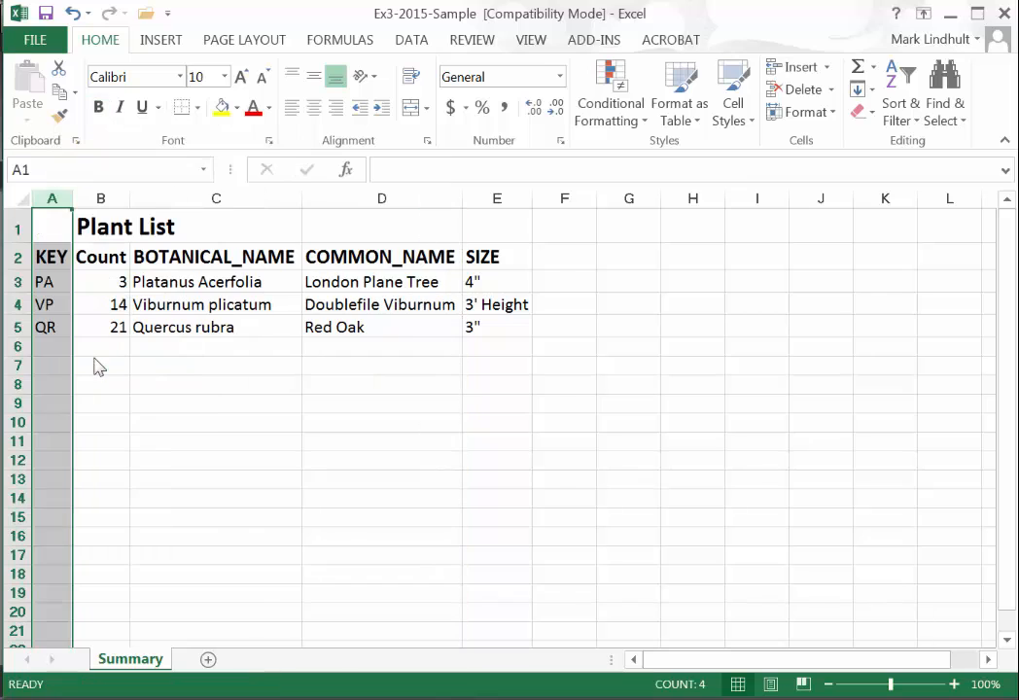
Move the Plant List title from B1 back to cell A1
{"action": "left_click", "coordinate": [97, 198]}
{"action": "left_click", "coordinate": [114, 227]}
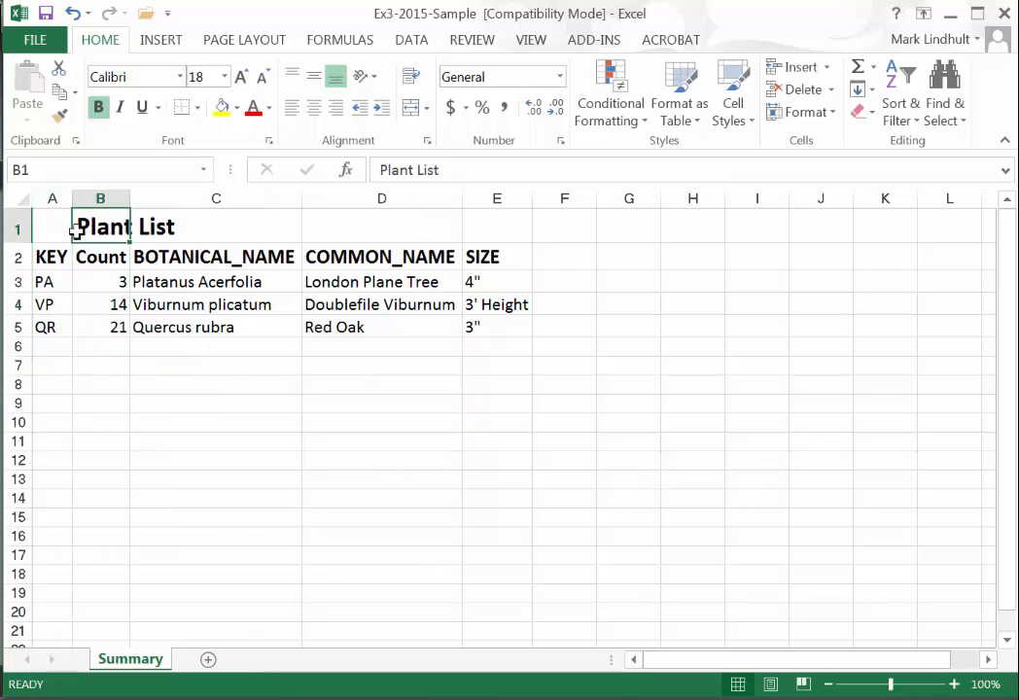
{"action": "left_click_drag", "start_coordinate": [73, 231], "coordinate": [46, 229]}
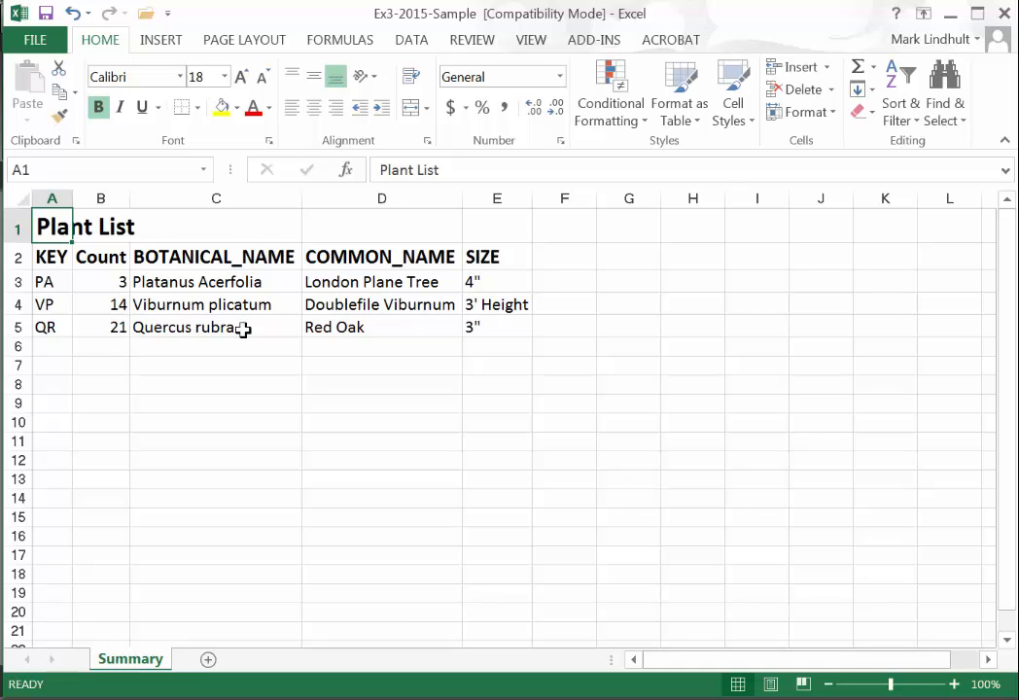
Move the Viburnum plicatum row to row 7 and the Platanus Acerfolia entry down to row 4
{"action": "left_click", "coordinate": [18, 304]}
{"action": "left_click_drag", "start_coordinate": [61, 321], "coordinate": [53, 363]}
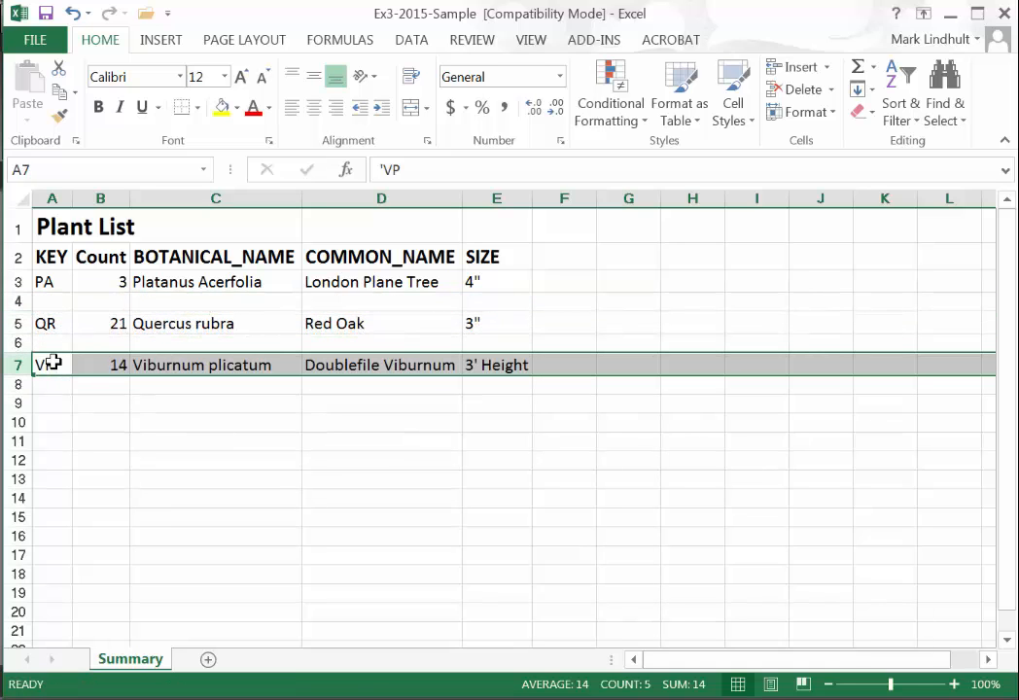
{"action": "left_click", "coordinate": [17, 302]}
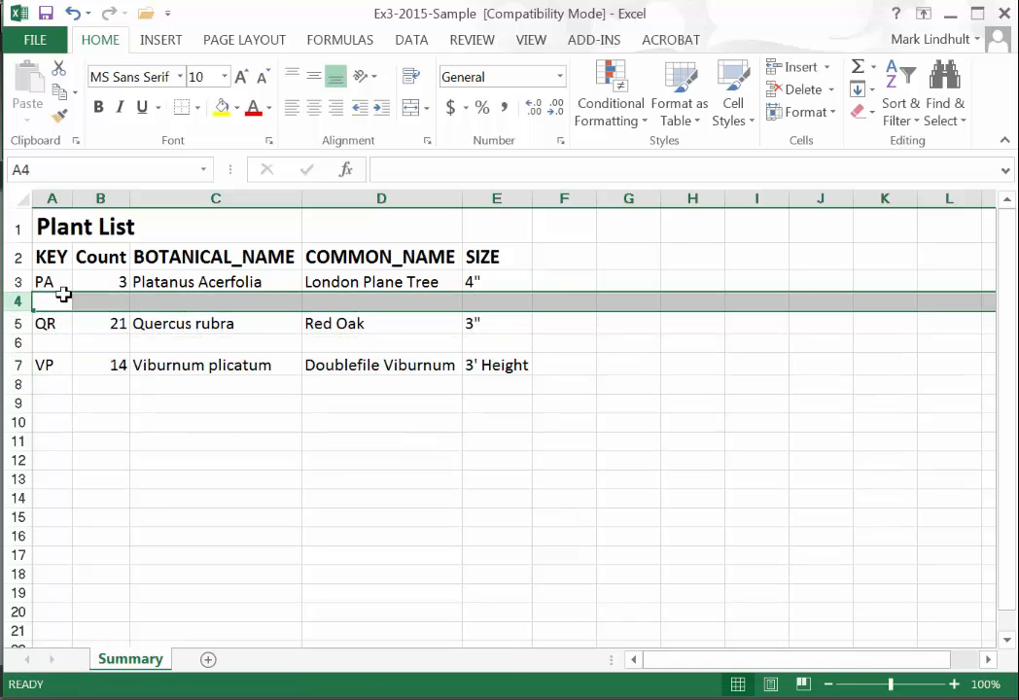
{"action": "left_click", "coordinate": [46, 285]}
{"action": "left_click_drag", "start_coordinate": [114, 283], "coordinate": [466, 312]}
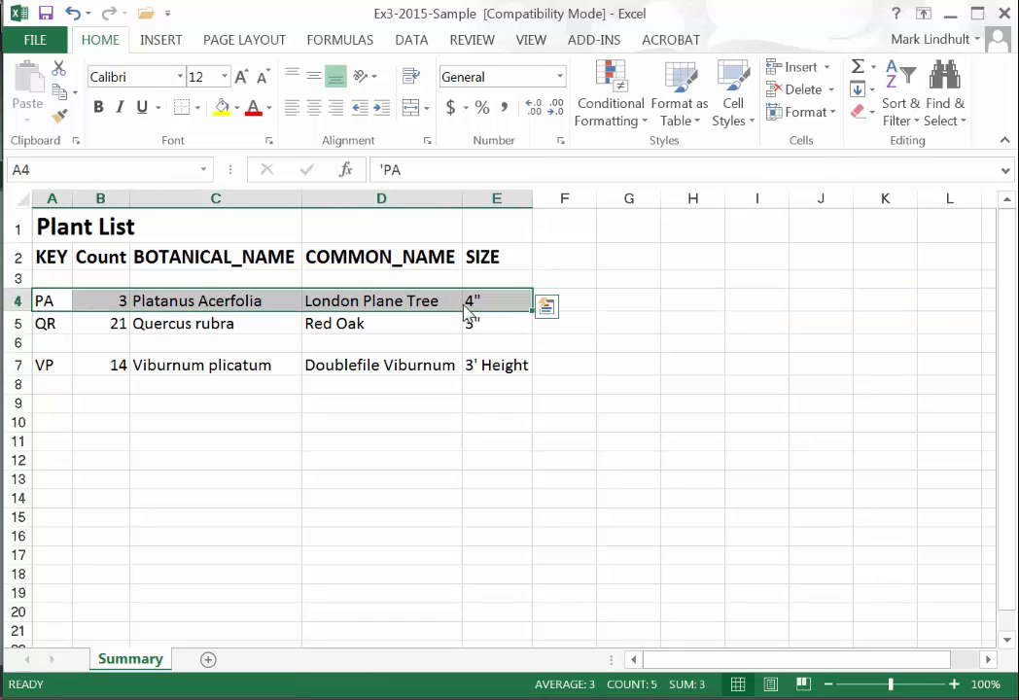
Enter the category headings Trees in cell A3 and Shrubs in cell A6
{"action": "left_click", "coordinate": [42, 278]}
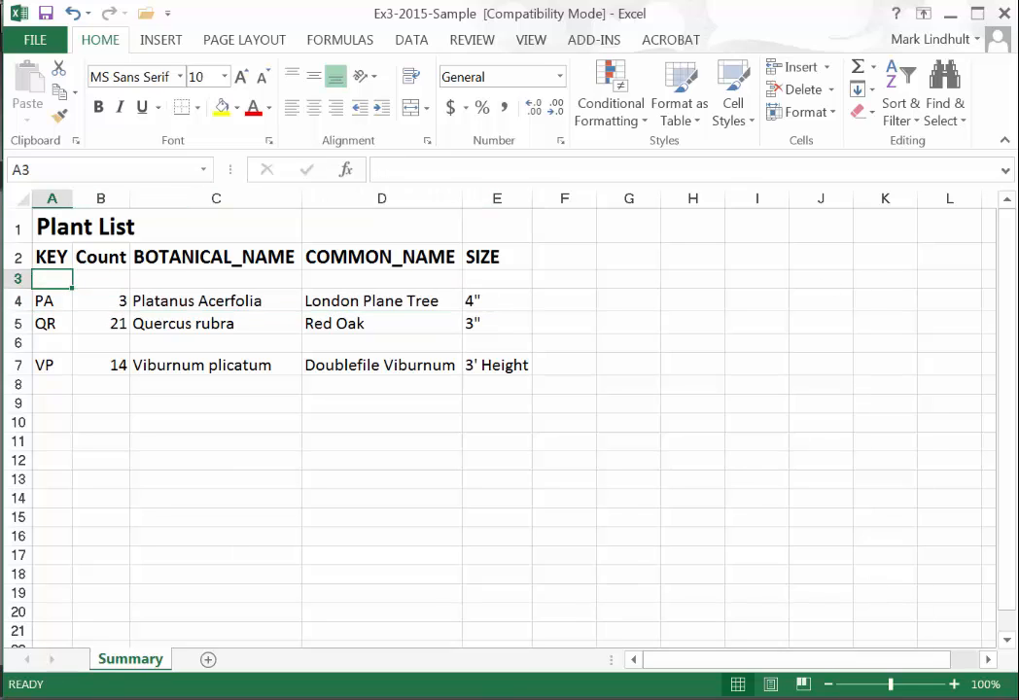
{"action": "type", "text": "Tree"}
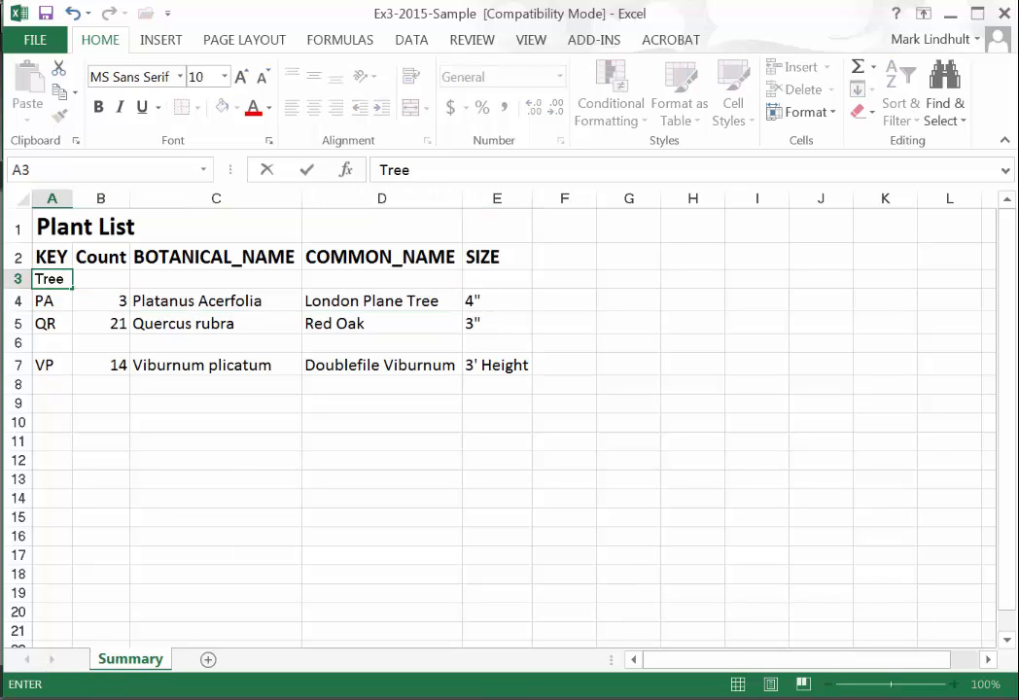
{"action": "key", "text": "Return"}
{"action": "key", "text": "Return"}
{"action": "key", "text": "Return"}
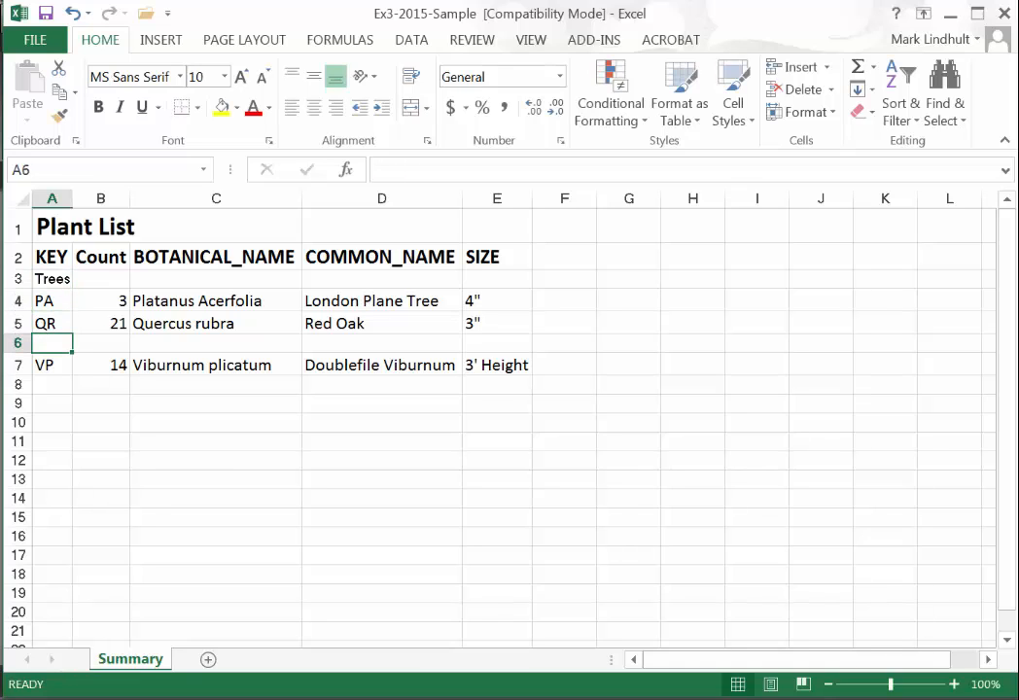
{"action": "type", "text": "Shrubs"}
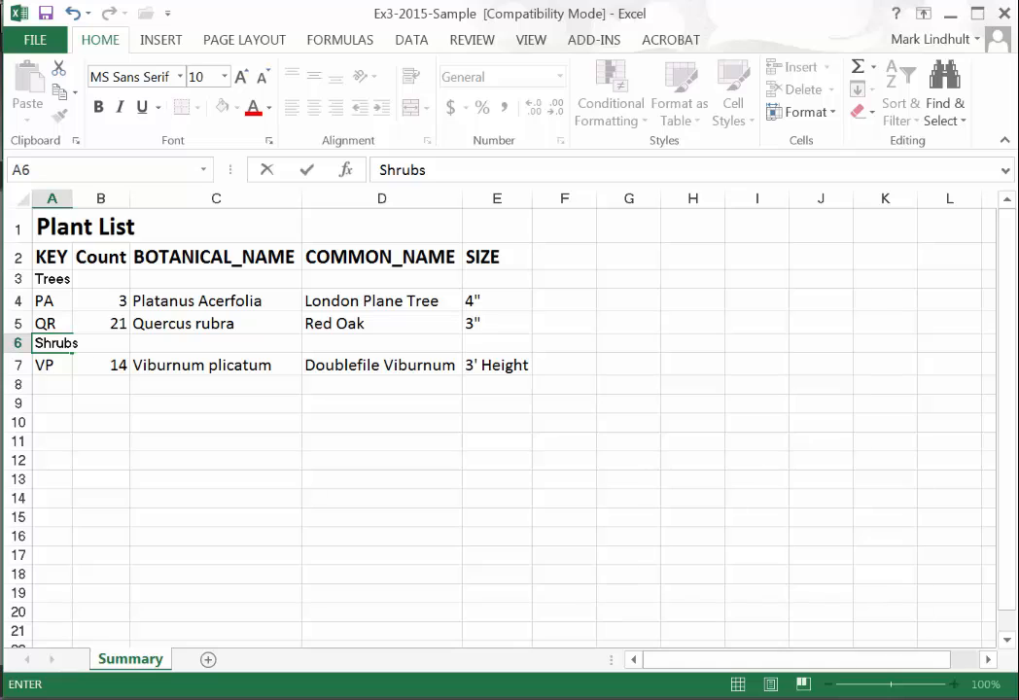
{"action": "left_click", "coordinate": [97, 422]}
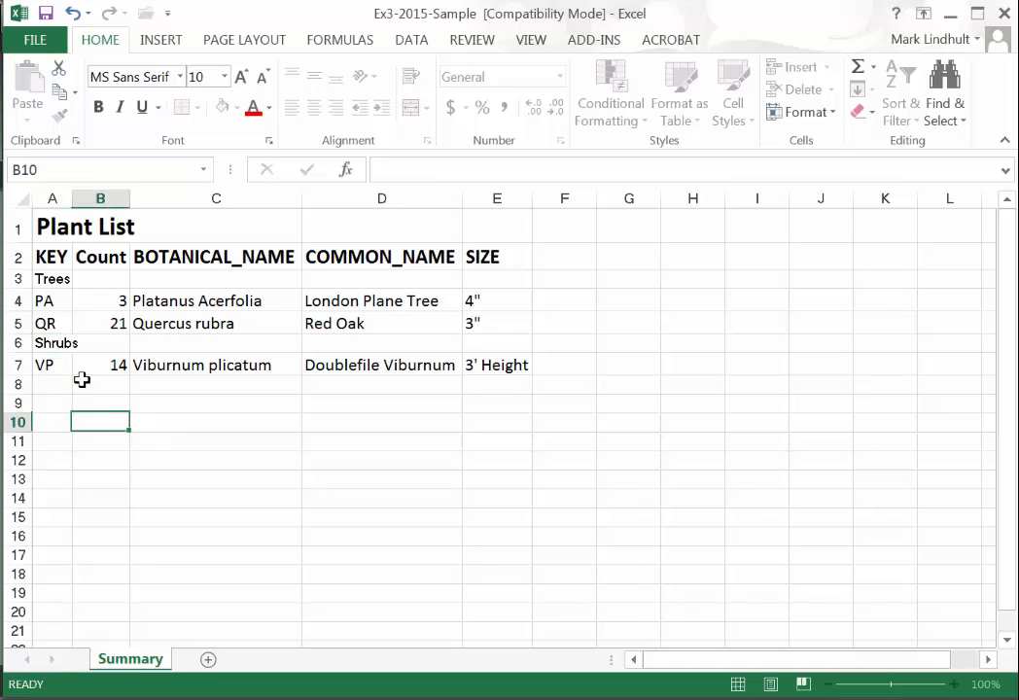
Make the Shrubs and Trees category headings bold
{"action": "left_click", "coordinate": [49, 341]}
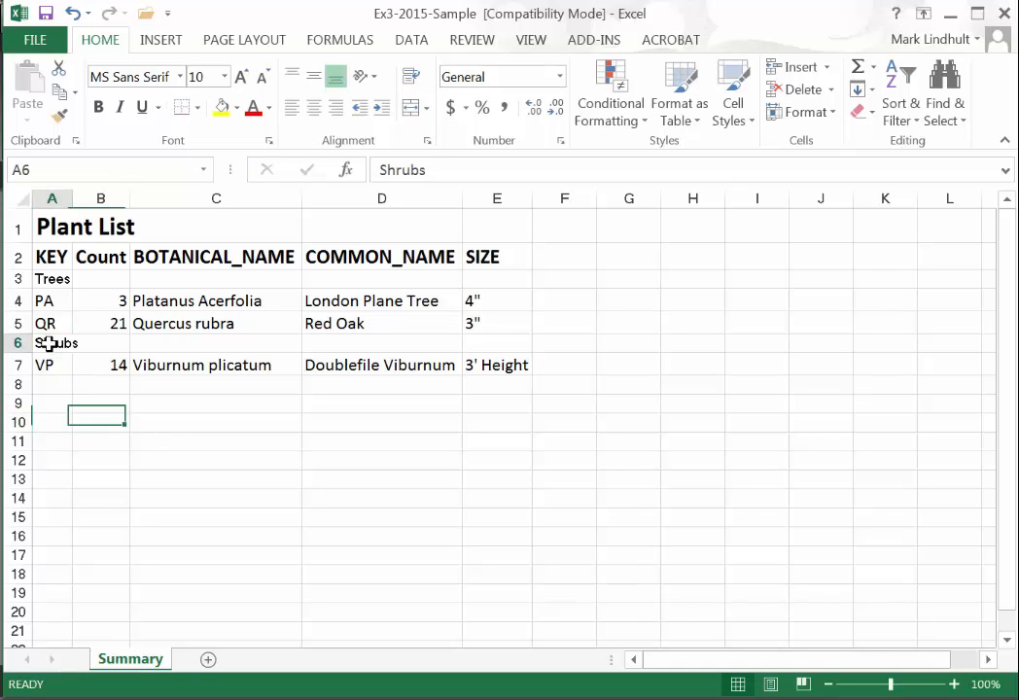
{"action": "left_click", "coordinate": [98, 107]}
{"action": "left_click", "coordinate": [51, 278]}
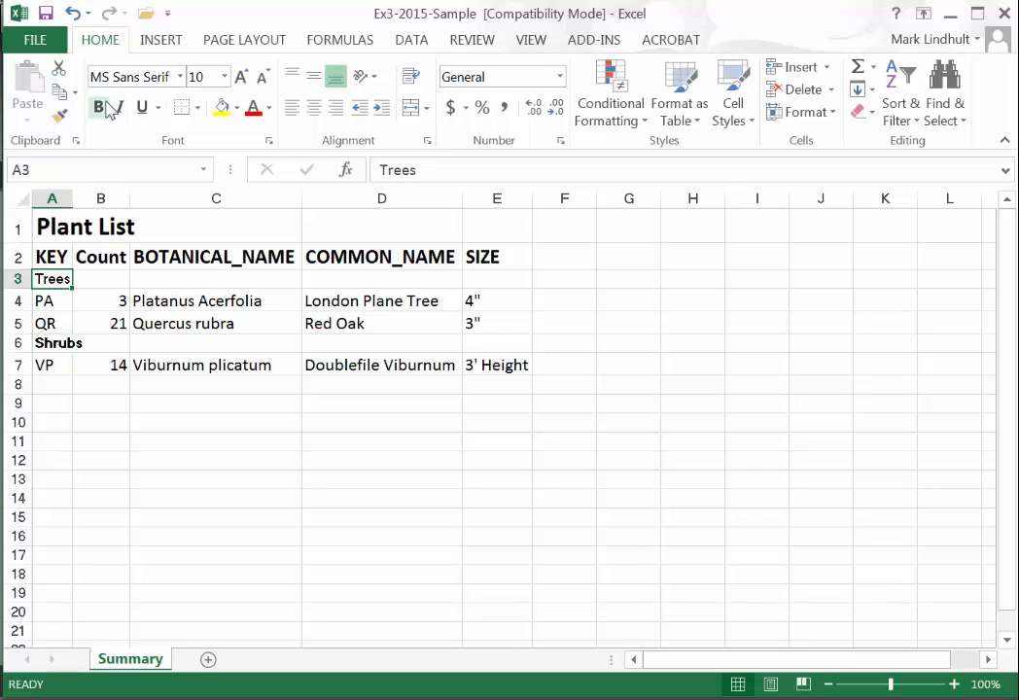
{"action": "left_click", "coordinate": [99, 107]}
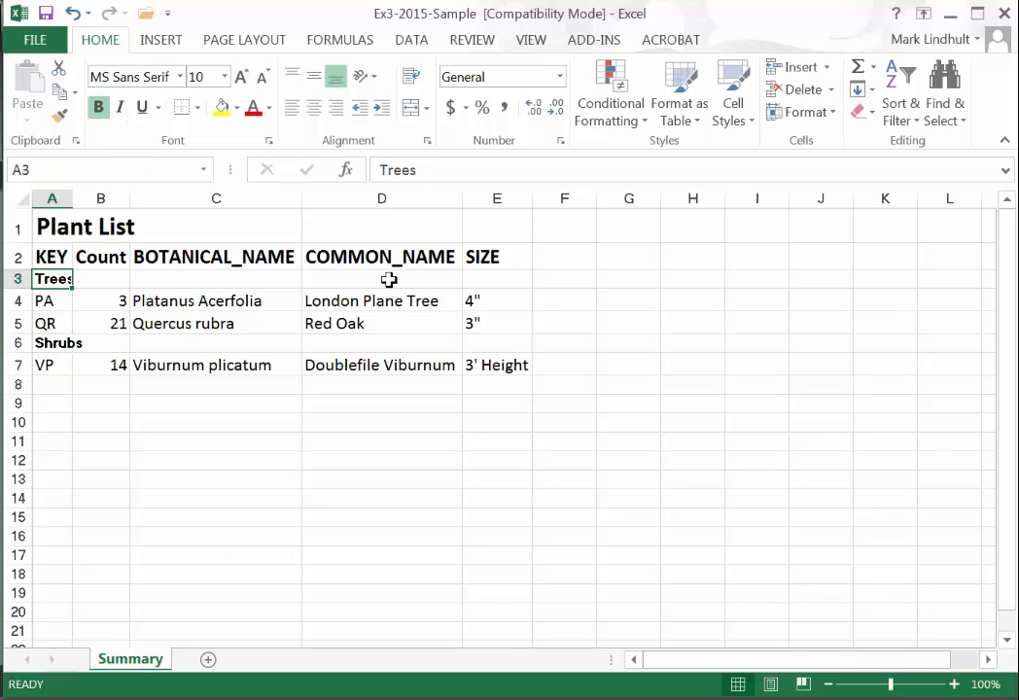
{"action": "left_click", "coordinate": [138, 444]}
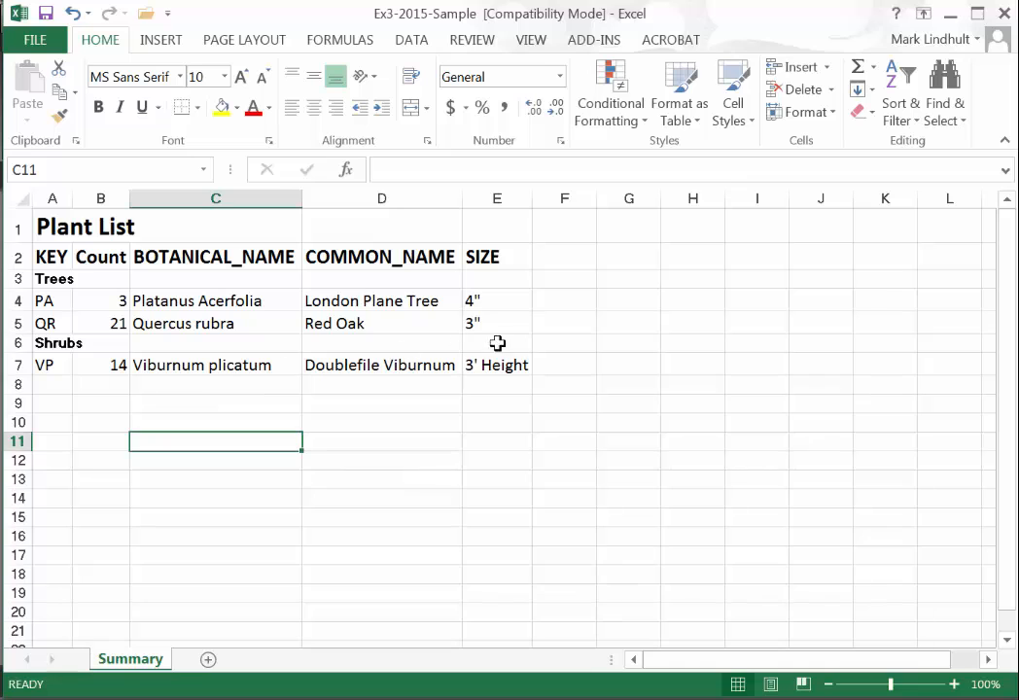
Apply all borders to the shrub entry A7:E7 and the tree entries A4:E5
{"action": "left_click_drag", "start_coordinate": [512, 363], "coordinate": [55, 364]}
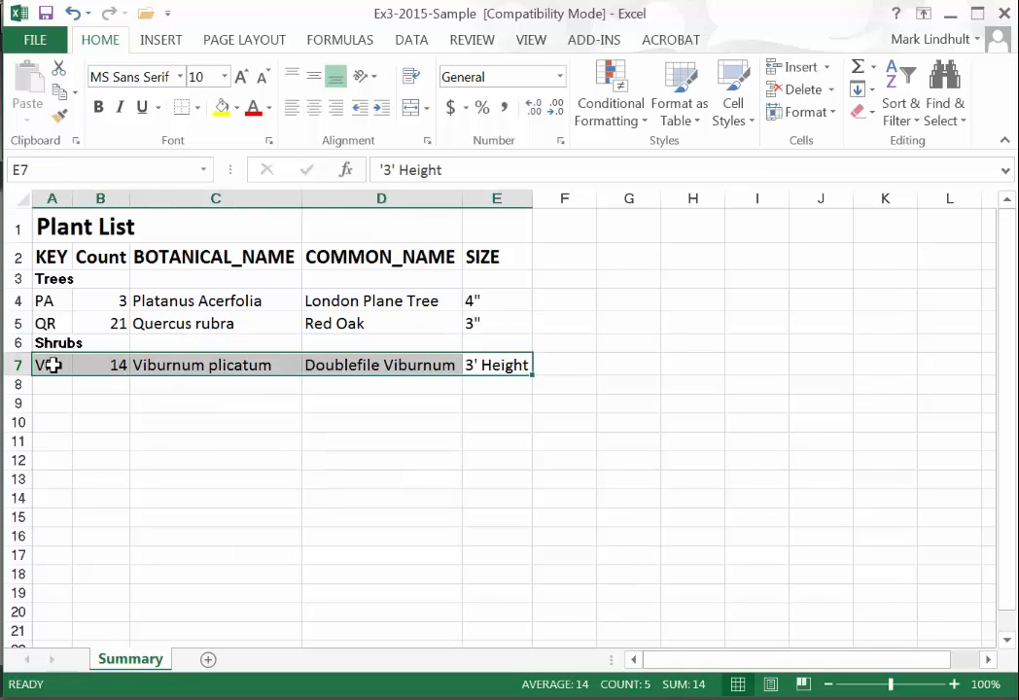
{"action": "left_click", "coordinate": [198, 107]}
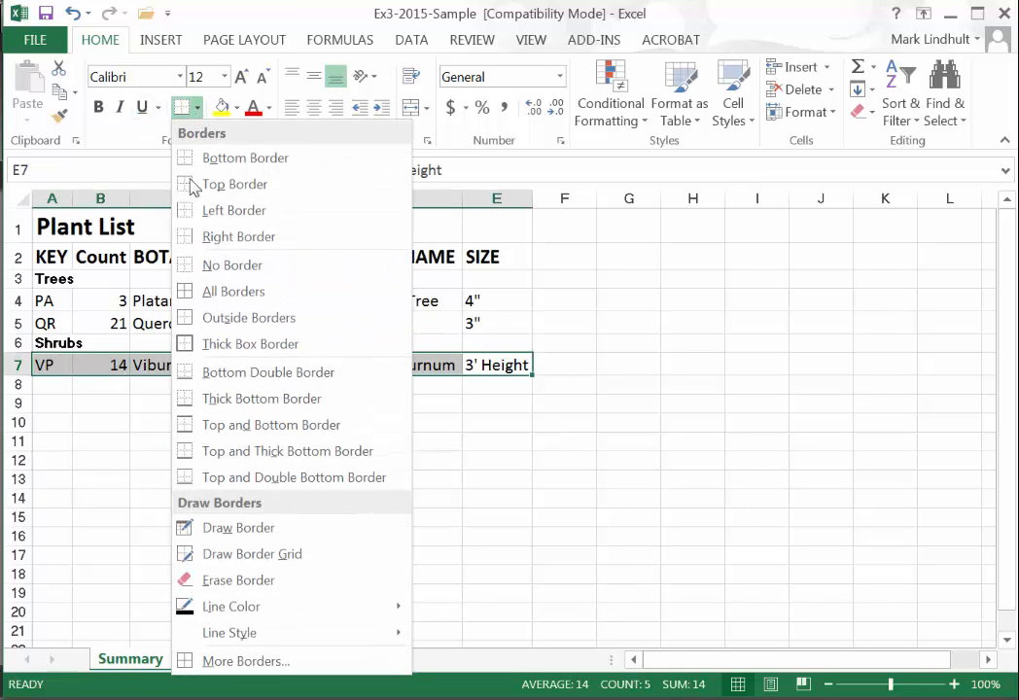
{"action": "left_click", "coordinate": [187, 293]}
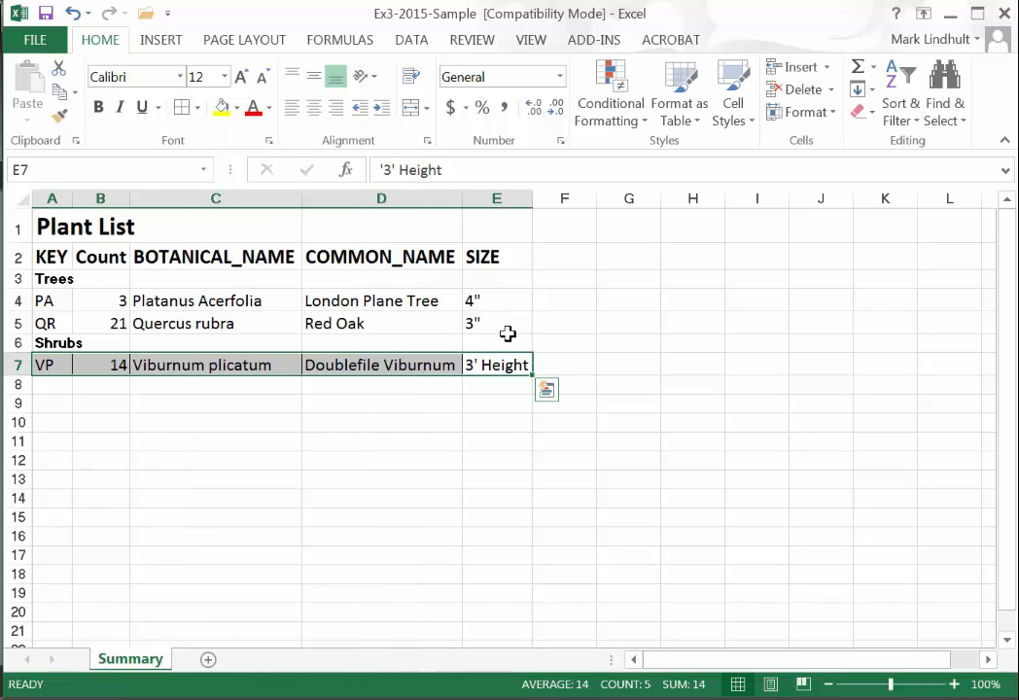
{"action": "left_click_drag", "start_coordinate": [503, 322], "coordinate": [249, 324]}
{"action": "left_click_drag", "start_coordinate": [62, 300], "coordinate": [41, 294]}
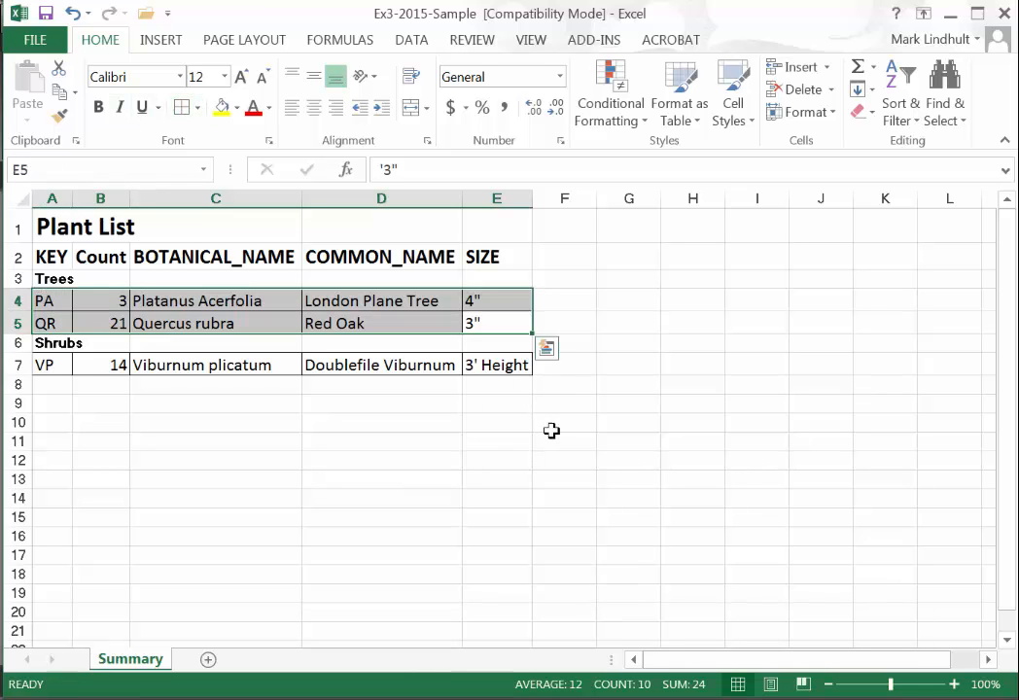
Apply all borders to the header row A2:E2 and a thick box border around the whole list A1:E7
{"action": "left_click_drag", "start_coordinate": [519, 363], "coordinate": [4, 167]}
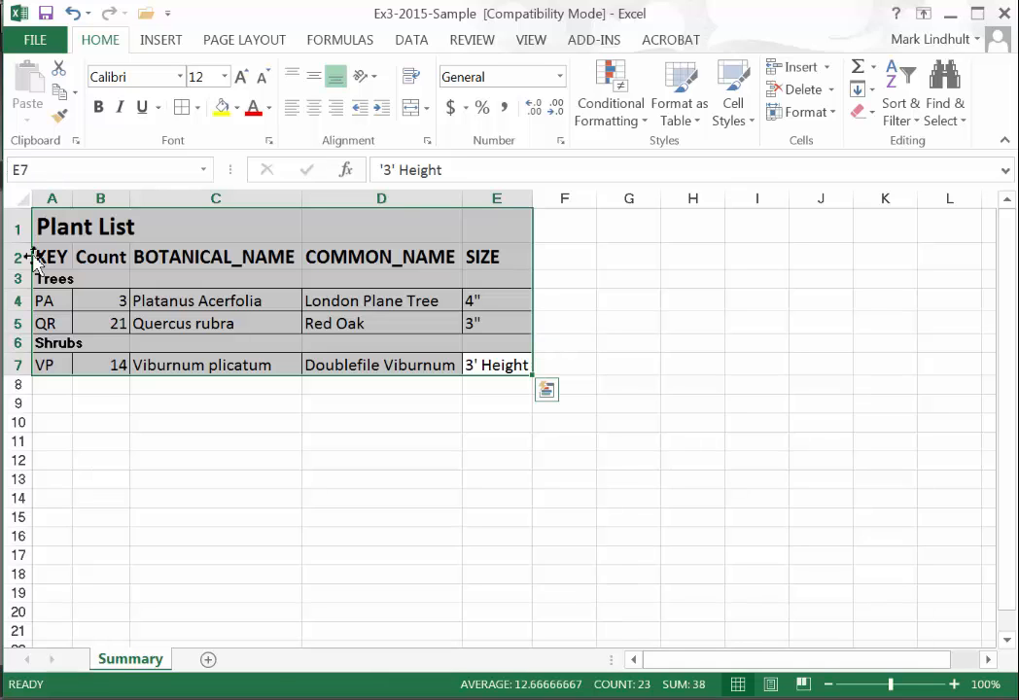
{"action": "left_click_drag", "start_coordinate": [34, 256], "coordinate": [499, 257]}
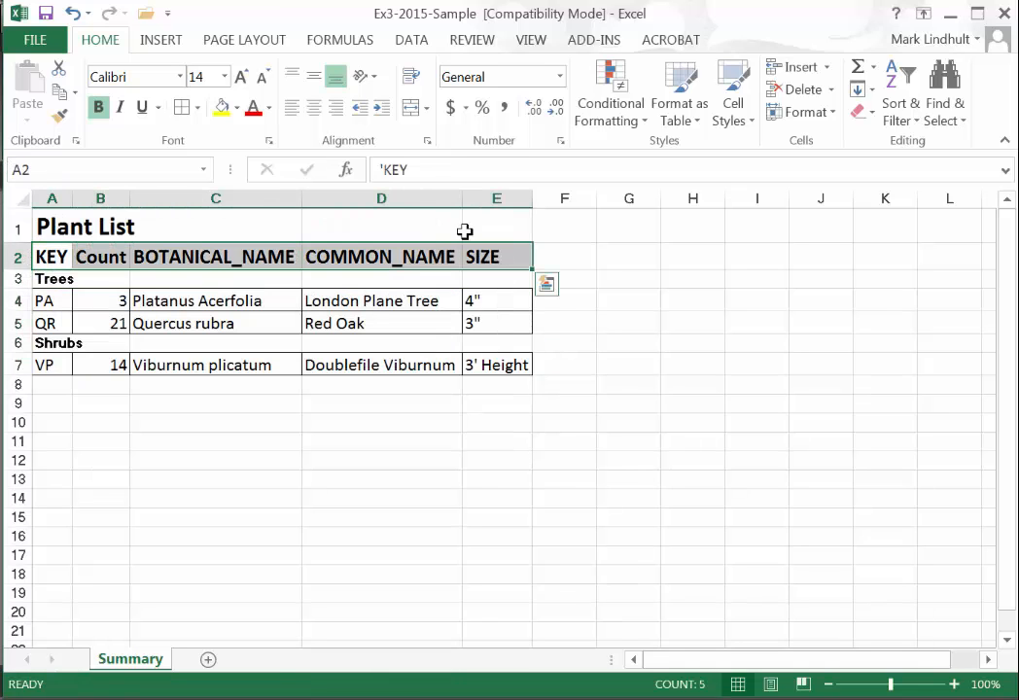
{"action": "left_click_drag", "start_coordinate": [518, 365], "coordinate": [32, 211]}
{"action": "left_click", "coordinate": [198, 107]}
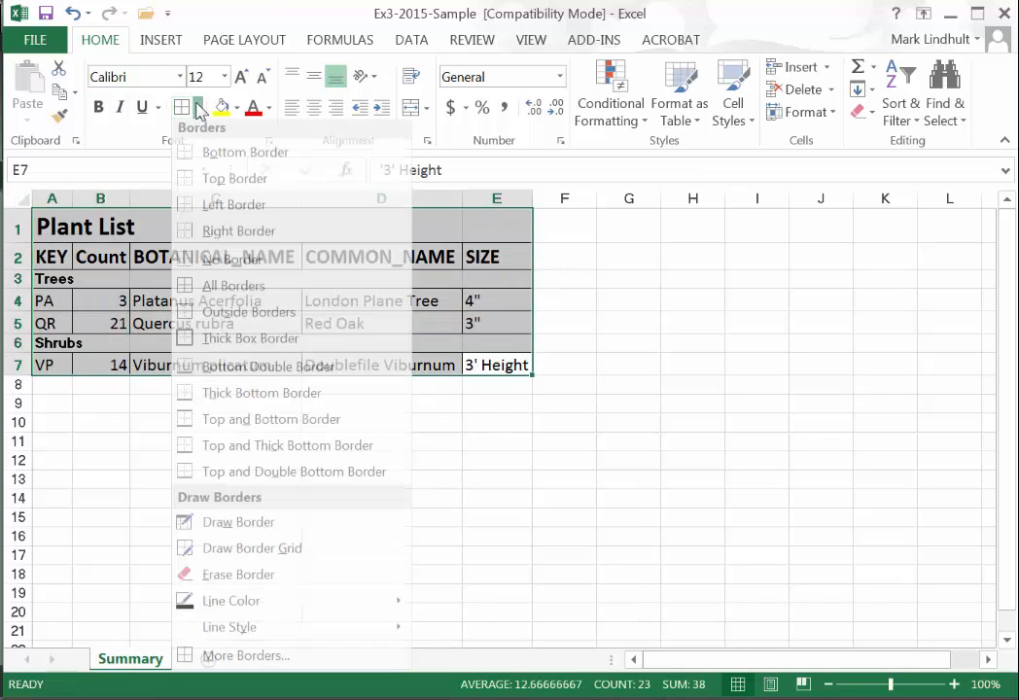
{"action": "left_click", "coordinate": [243, 352]}
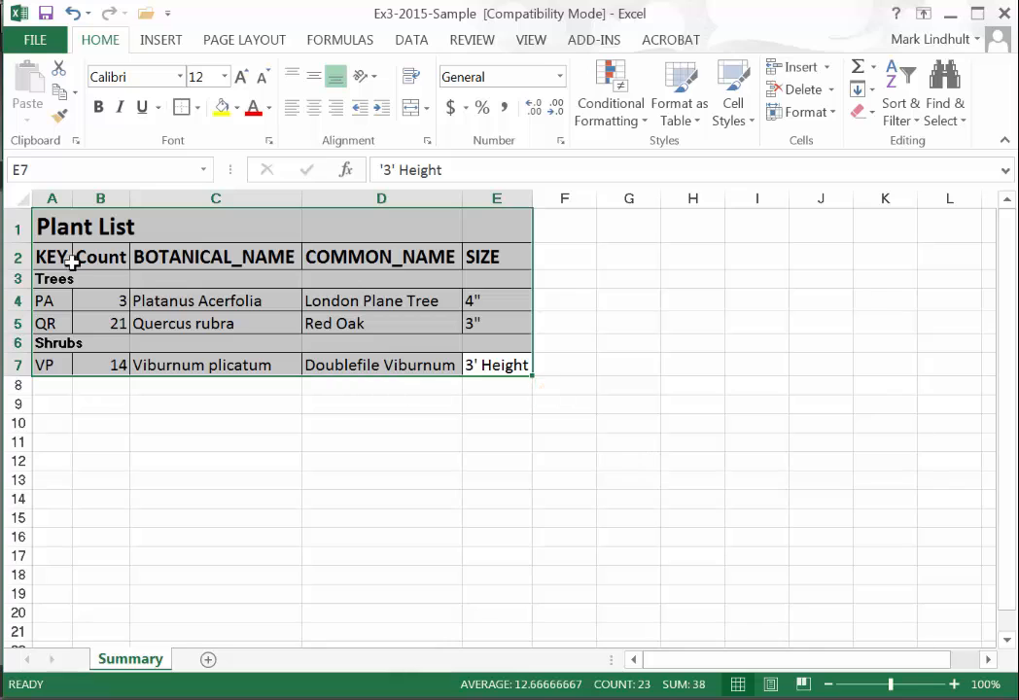
Replace the underscores with spaces in headers C2 and D2 so they read BOTANICAL NAME and COMMON NAME
{"action": "left_click", "coordinate": [269, 253]}
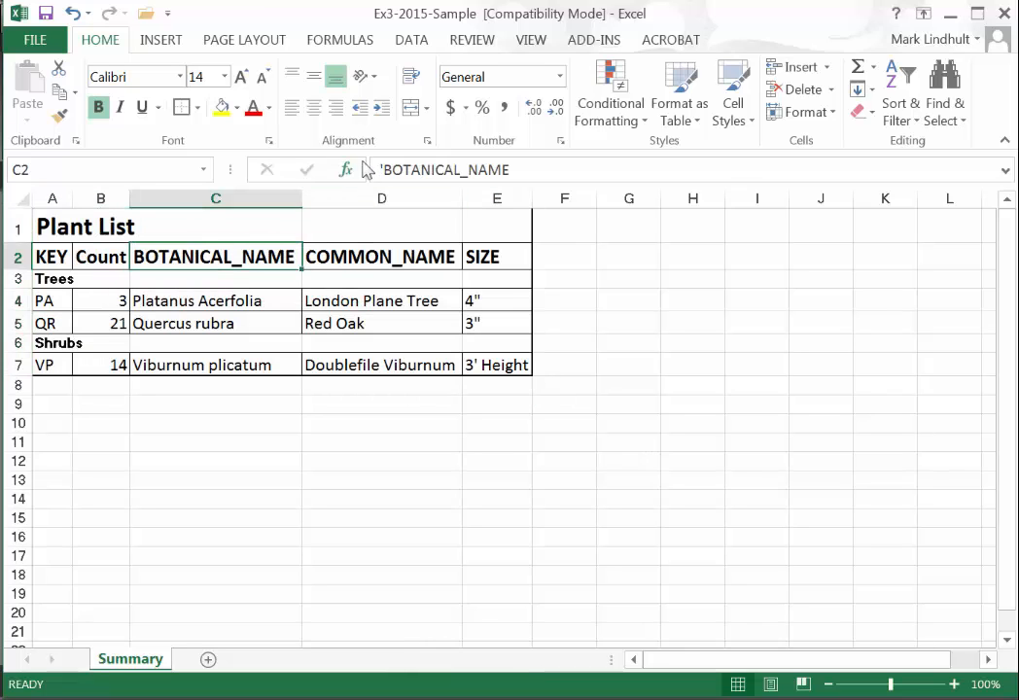
{"action": "left_click", "coordinate": [471, 170]}
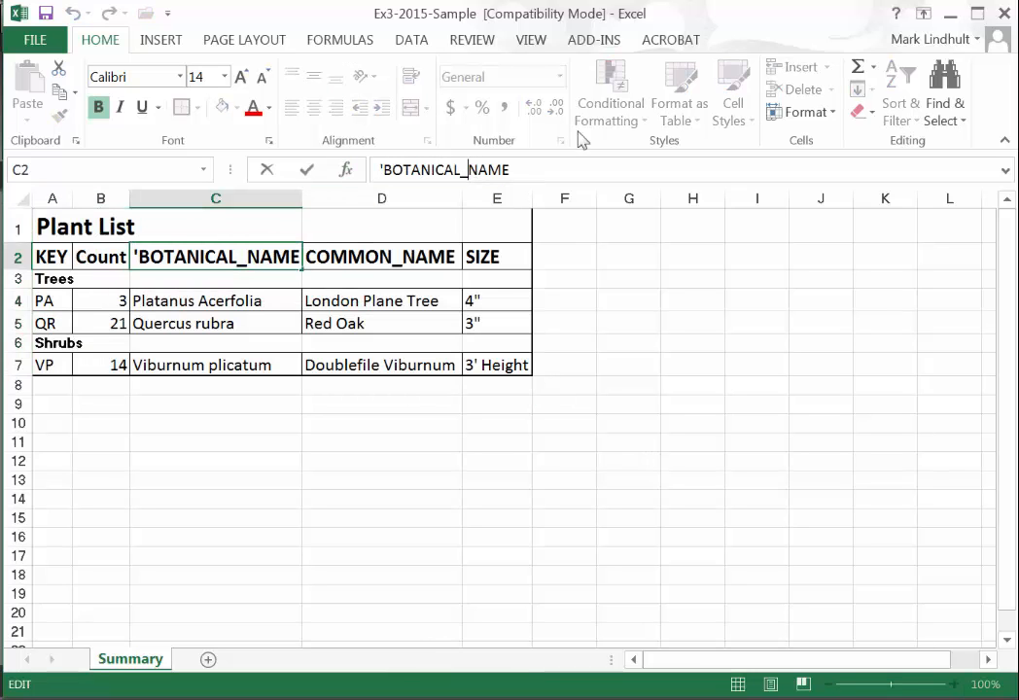
{"action": "key", "text": "BackSpace"}
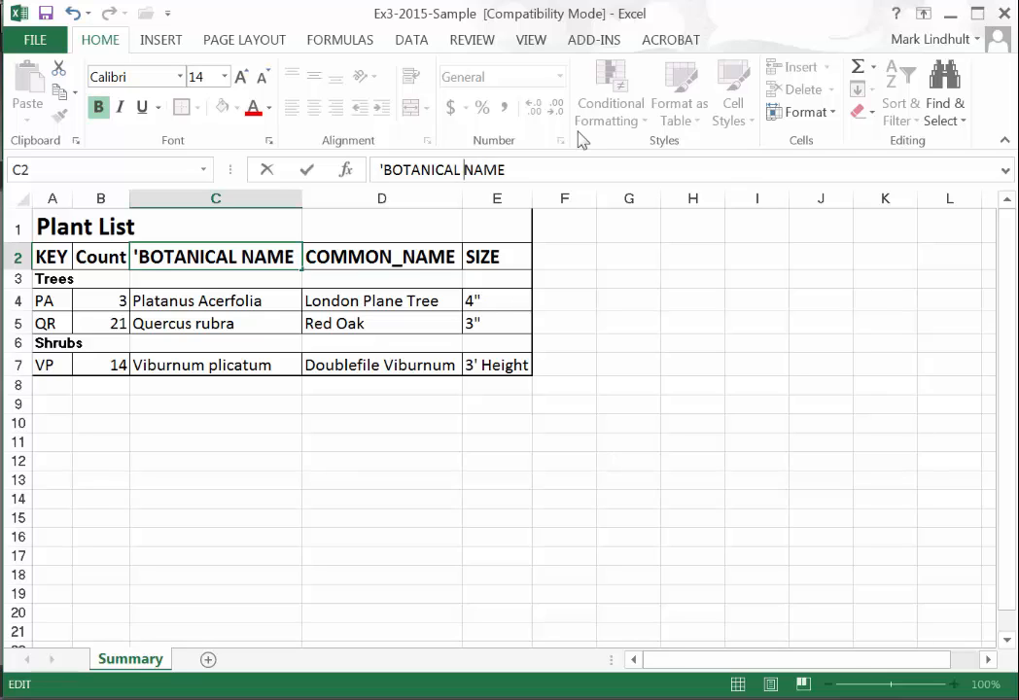
{"action": "left_click", "coordinate": [385, 271]}
{"action": "left_click", "coordinate": [398, 256]}
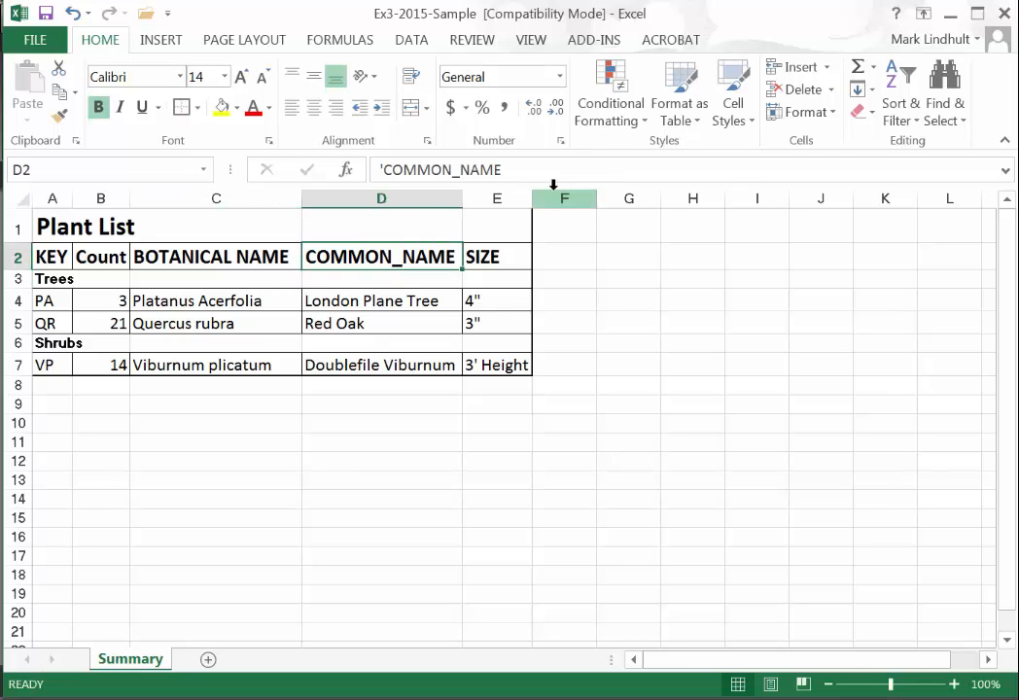
{"action": "left_click", "coordinate": [460, 172]}
{"action": "key", "text": "BackSpace"}
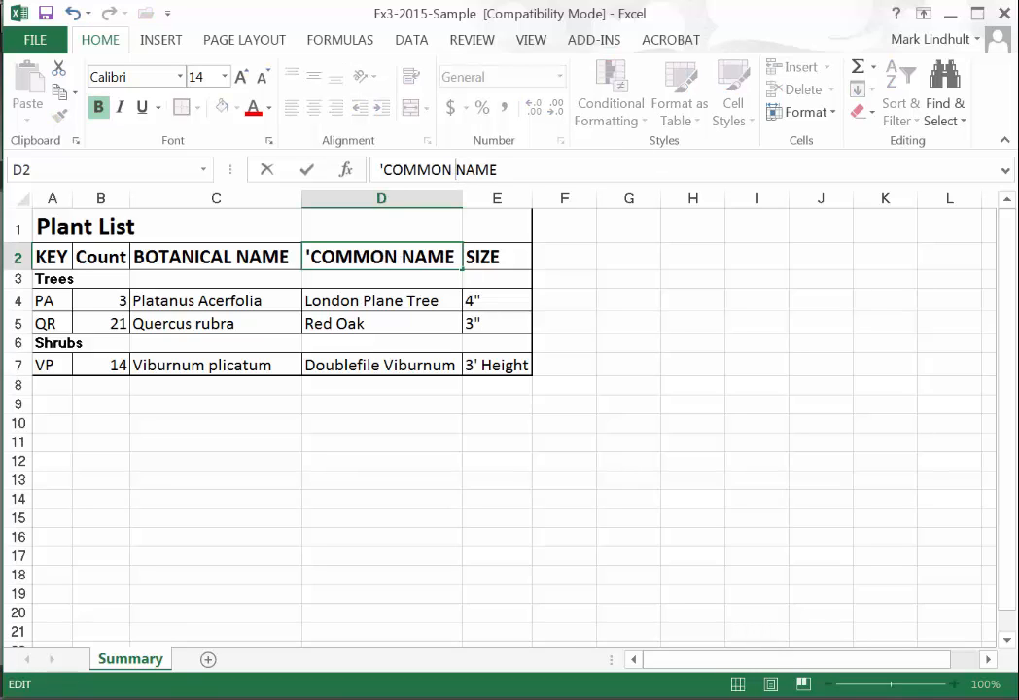
Change the header in cell B2 to COUNT and widen column B to fit it
{"action": "left_click", "coordinate": [82, 256]}
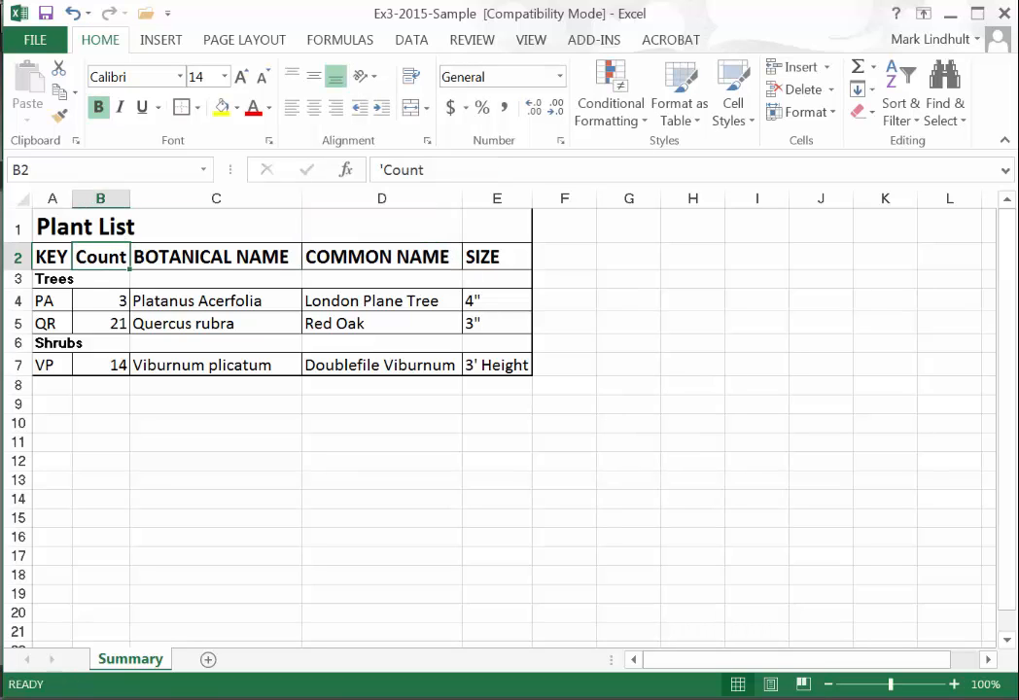
{"action": "type", "text": "COUNT"}
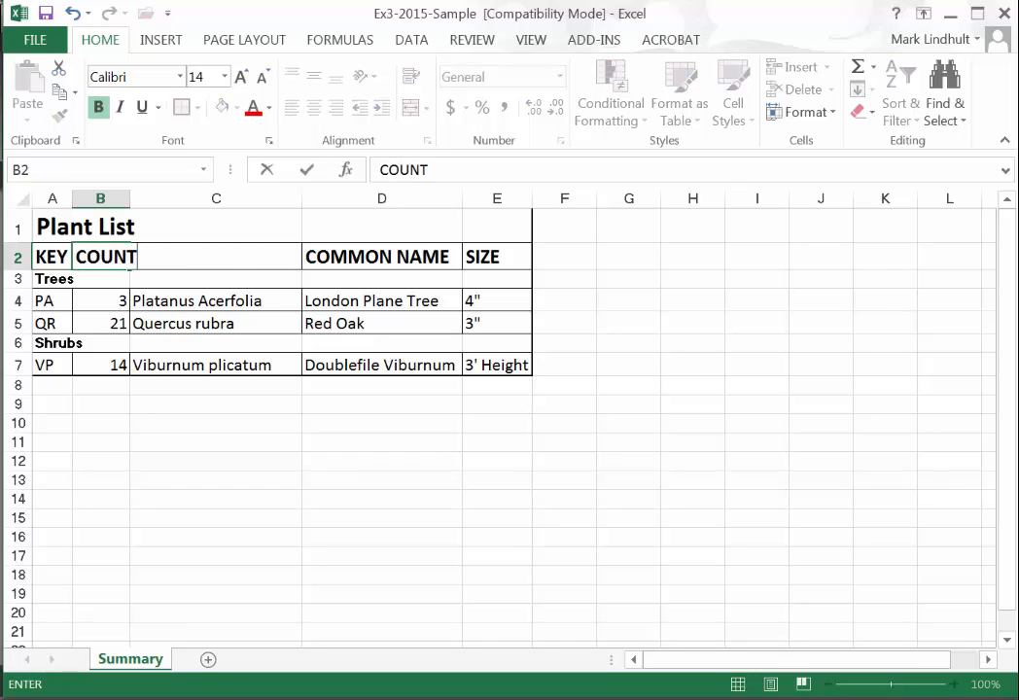
{"action": "key", "text": "Return"}
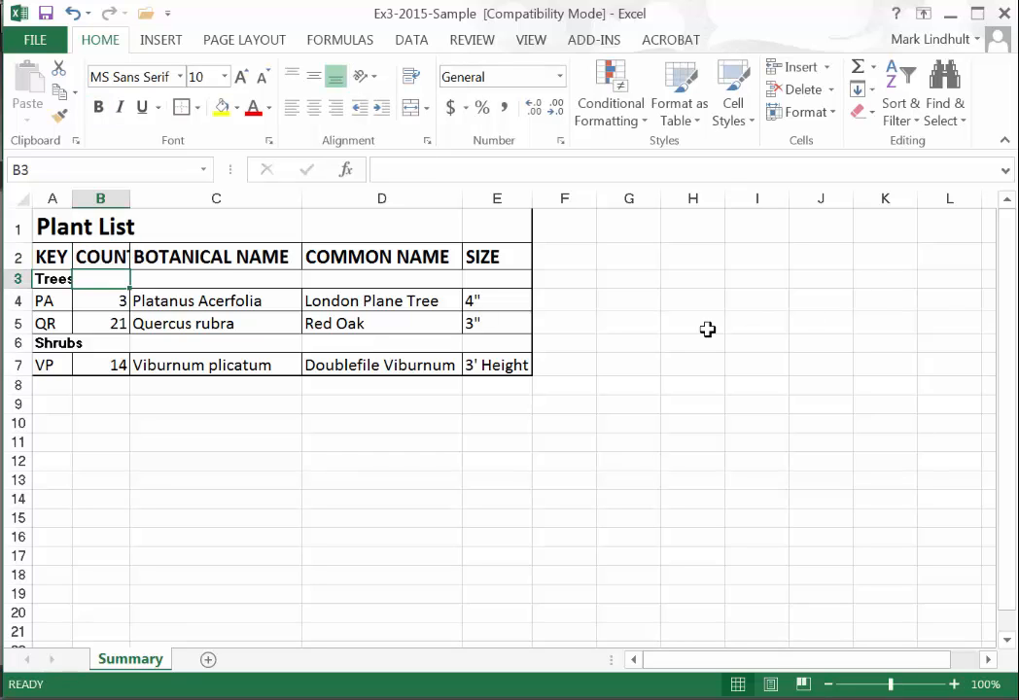
{"action": "left_click_drag", "start_coordinate": [130, 199], "coordinate": [148, 200]}
Fill the header row A2:E2 with a custom, lighter tint of the standard light green
{"action": "left_click_drag", "start_coordinate": [68, 256], "coordinate": [538, 251]}
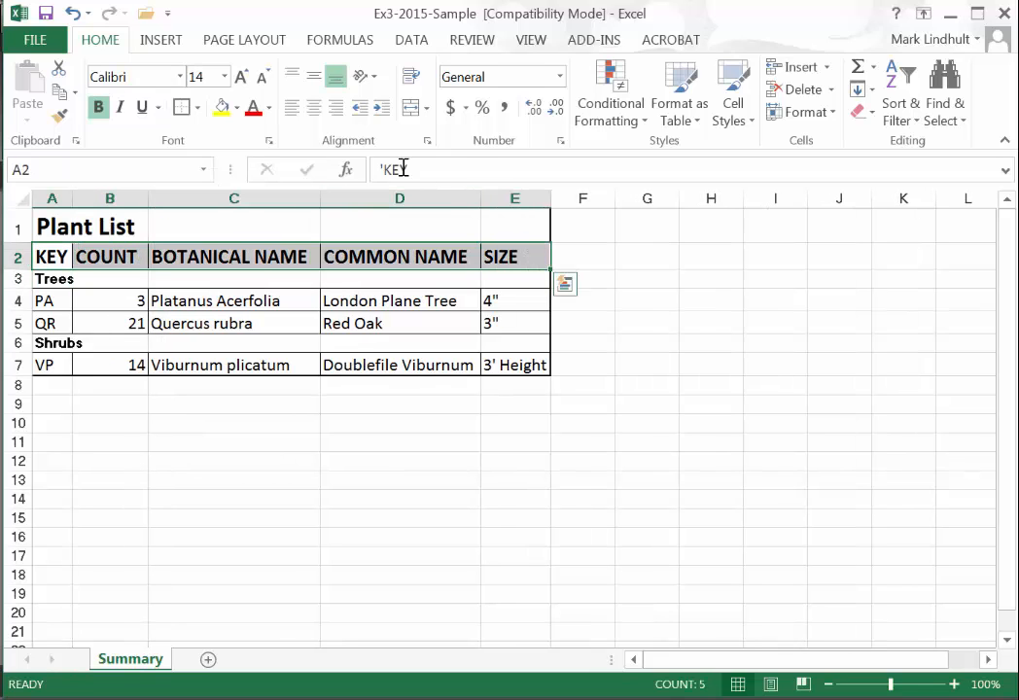
{"action": "left_click", "coordinate": [238, 108]}
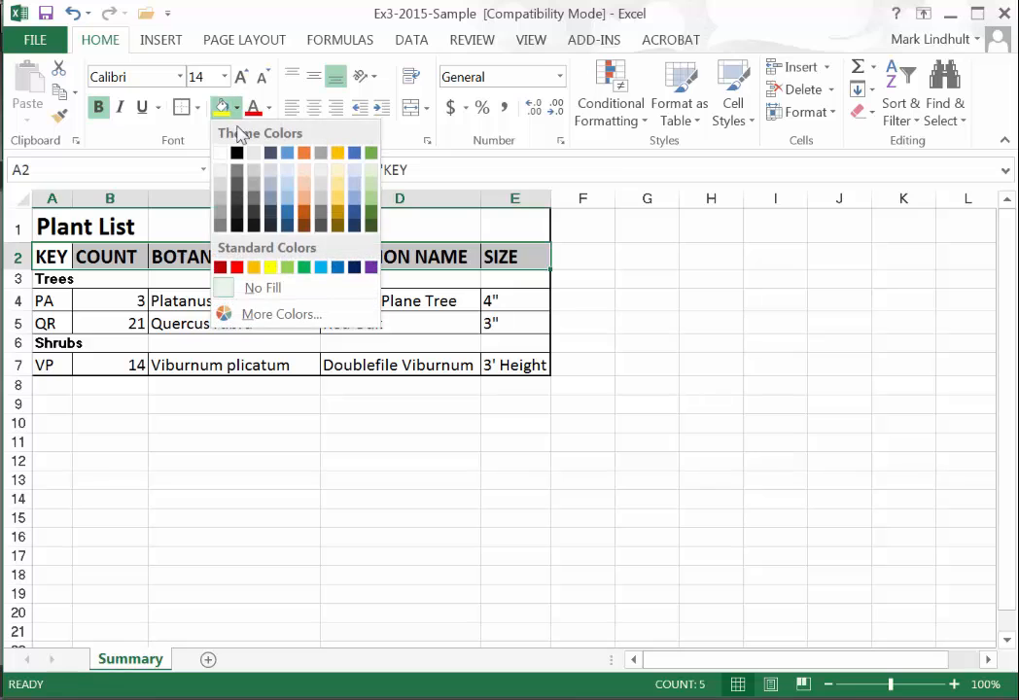
{"action": "left_click", "coordinate": [287, 269]}
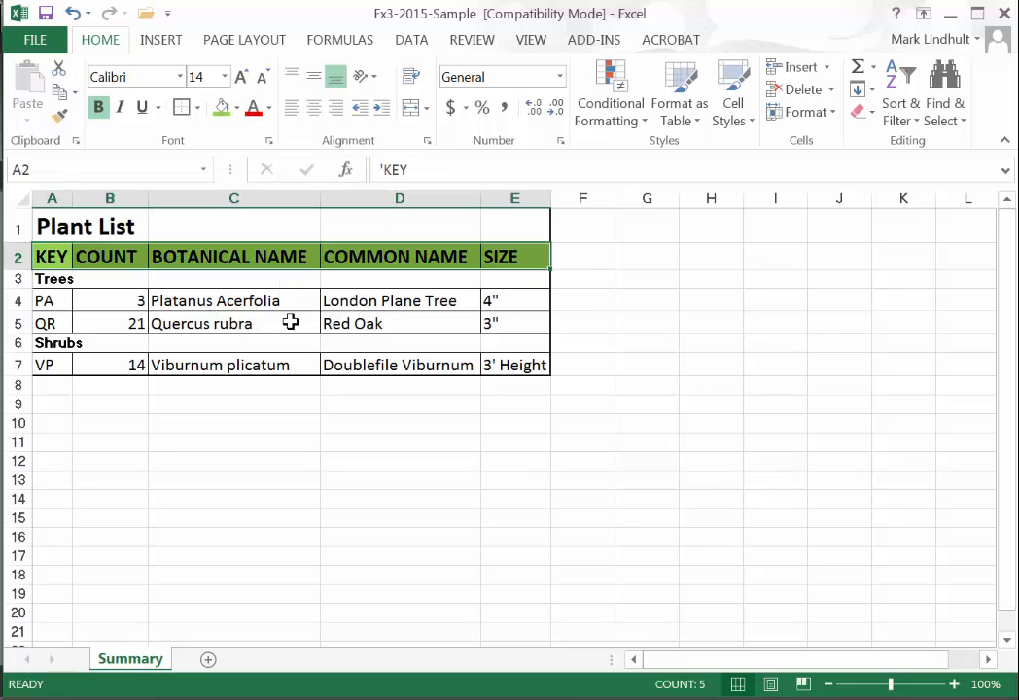
{"action": "left_click", "coordinate": [239, 110]}
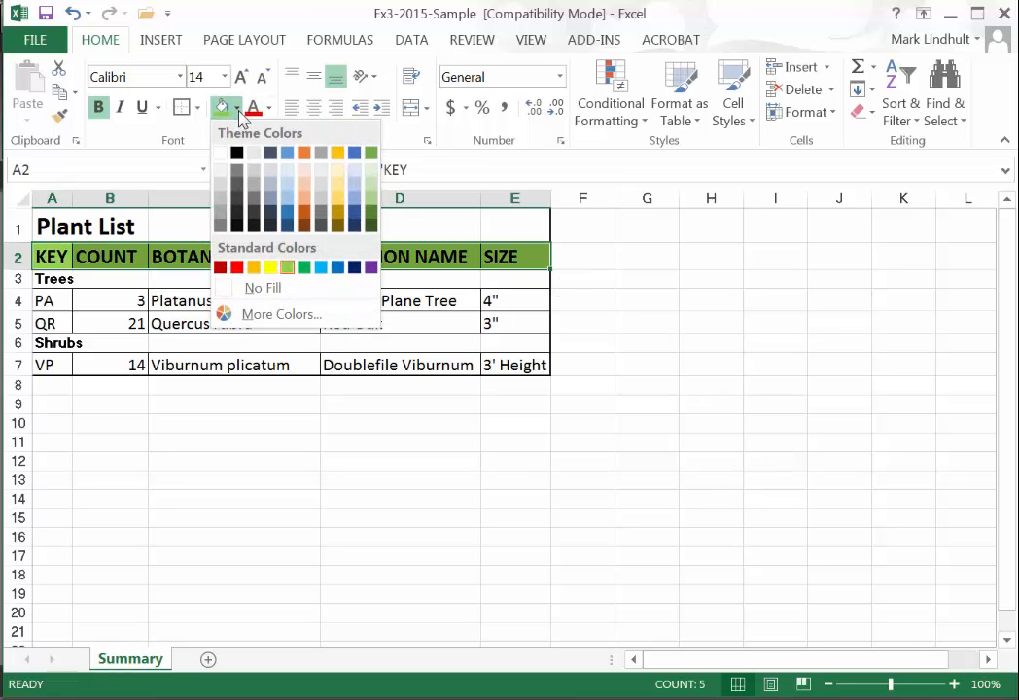
{"action": "left_click", "coordinate": [285, 313]}
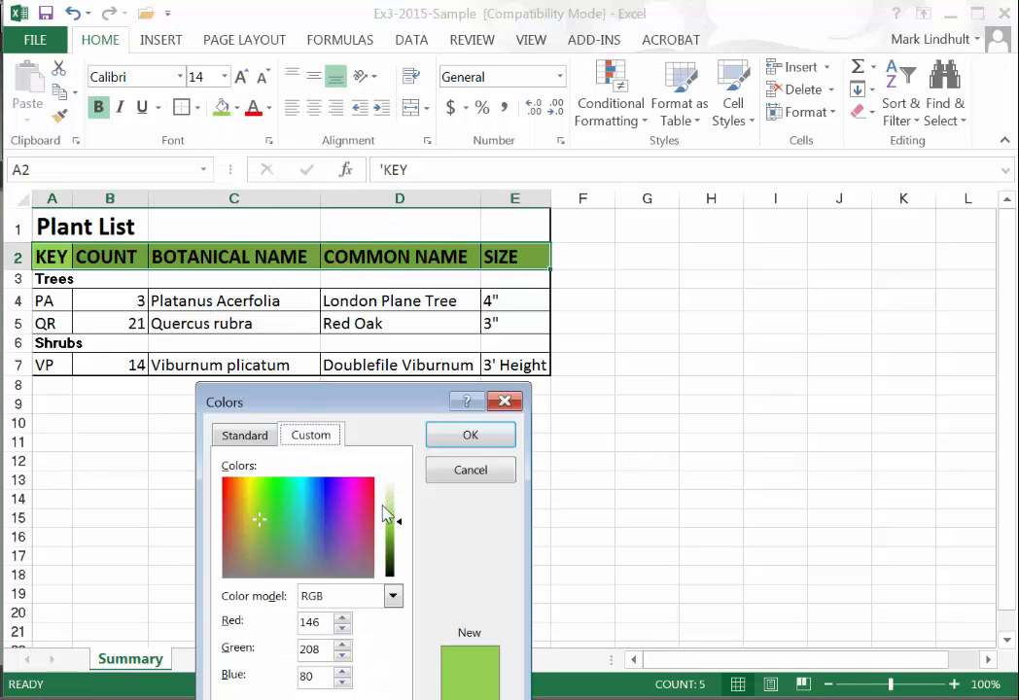
{"action": "left_click", "coordinate": [385, 505]}
{"action": "left_click", "coordinate": [469, 436]}
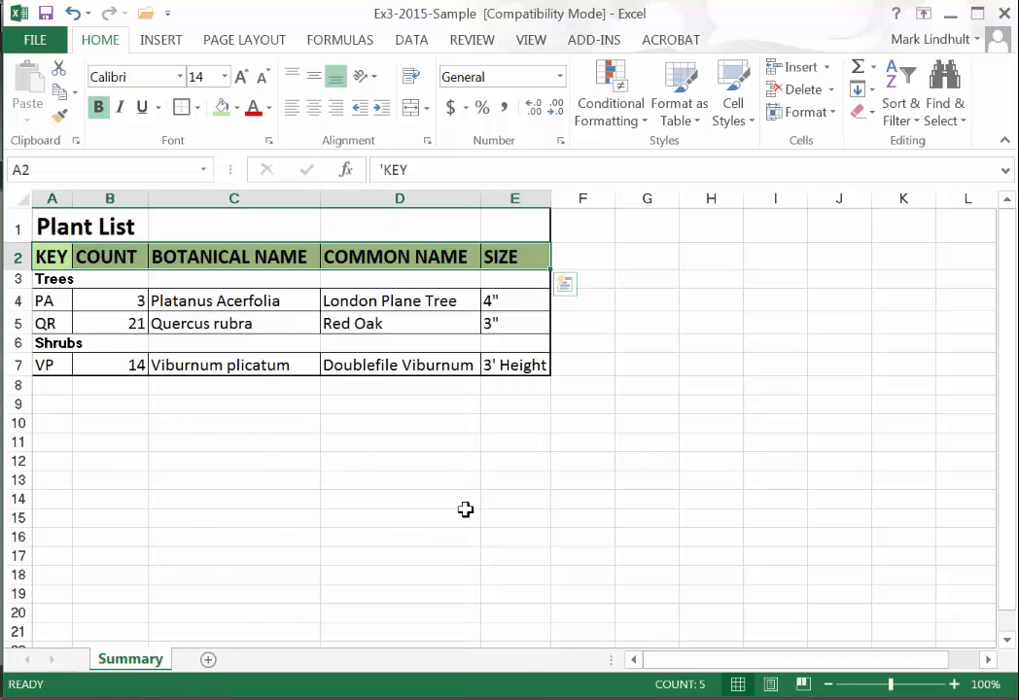
{"action": "left_click", "coordinate": [466, 511]}
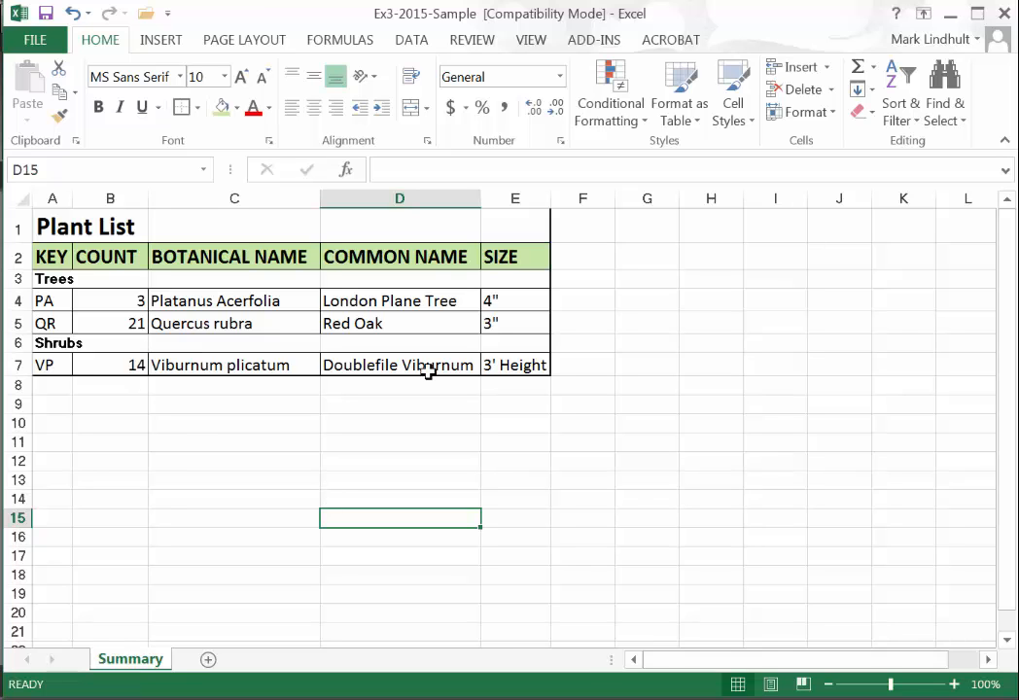
Save the workbook as Ex3-2015-Sample-DONE in the 0-ED 597A folder, keeping the Excel 97-2003 format despite the compatibility check
{"action": "left_click", "coordinate": [35, 44]}
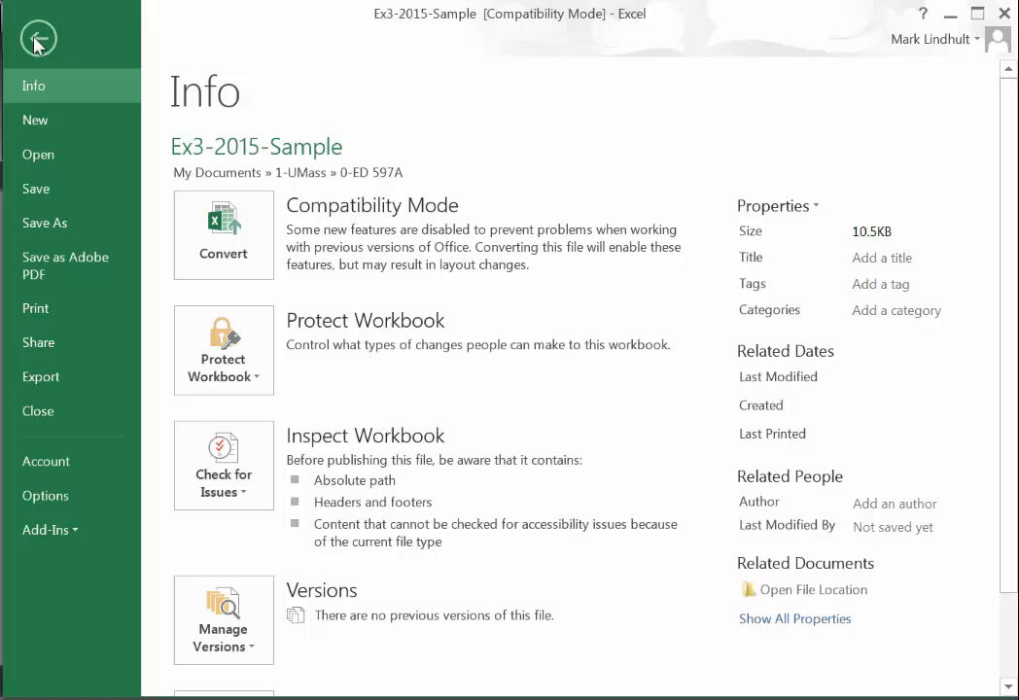
{"action": "left_click", "coordinate": [54, 230]}
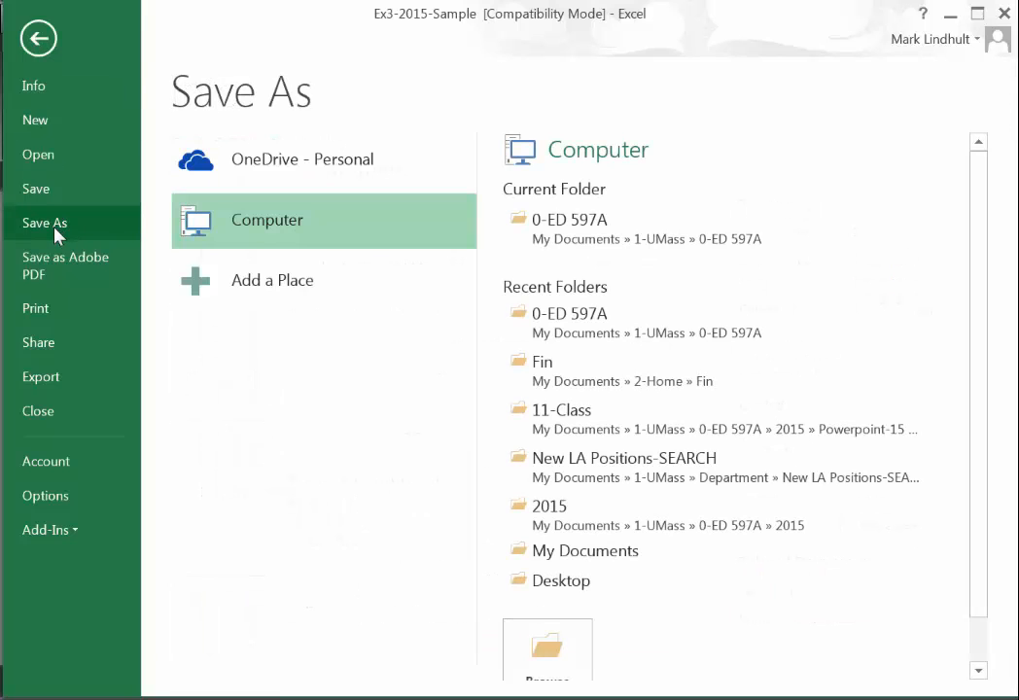
{"action": "left_click", "coordinate": [547, 649]}
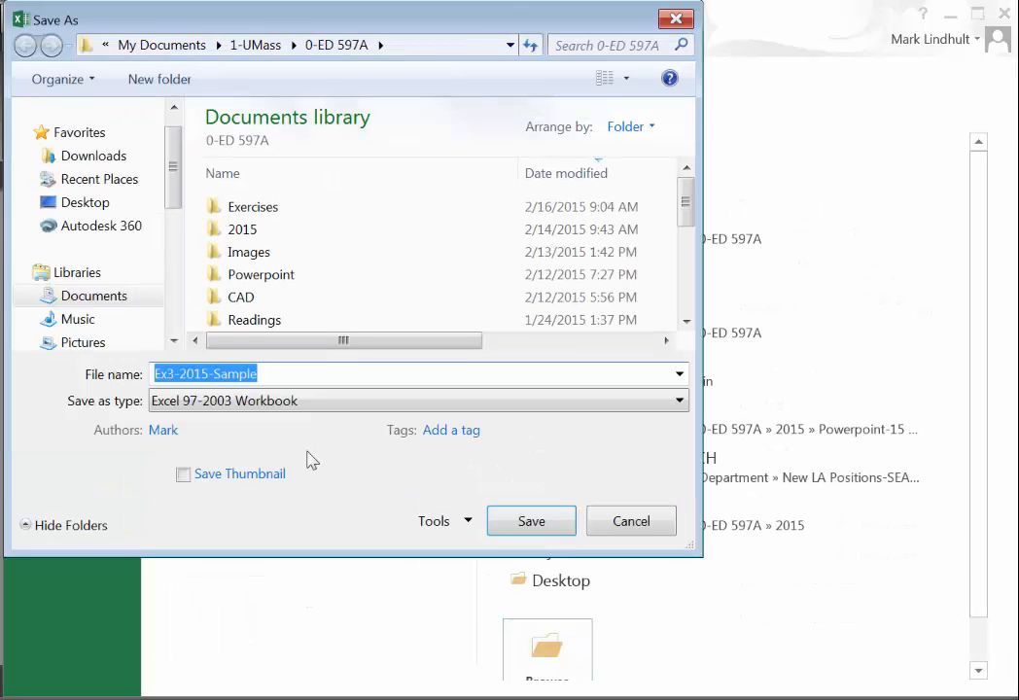
{"action": "left_click", "coordinate": [291, 377]}
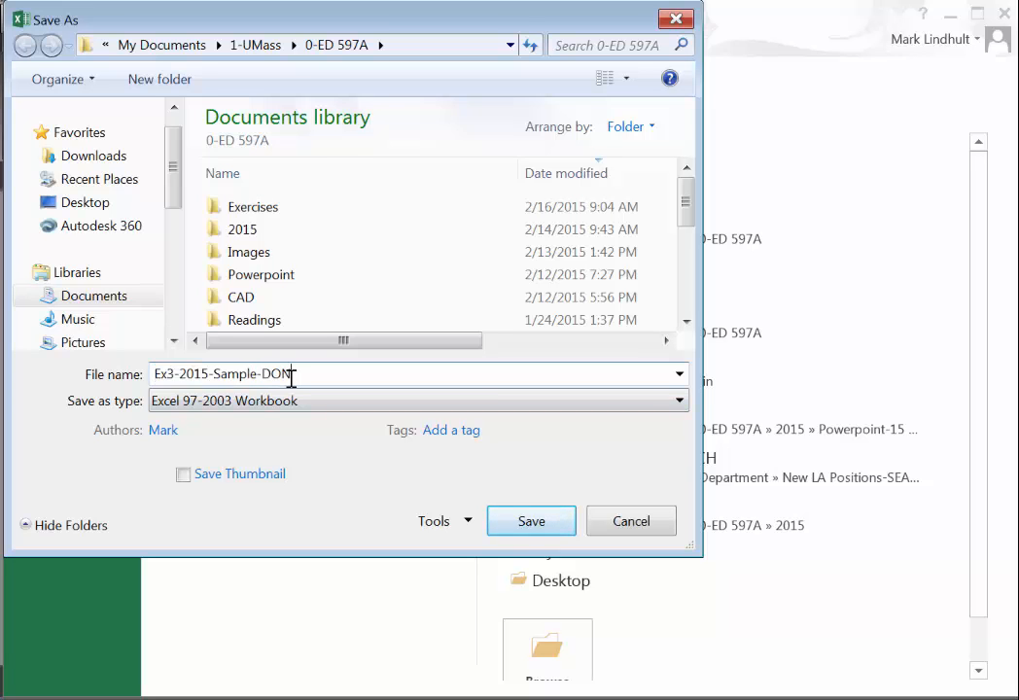
{"action": "type", "text": "-DONE"}
{"action": "key", "text": "Return"}
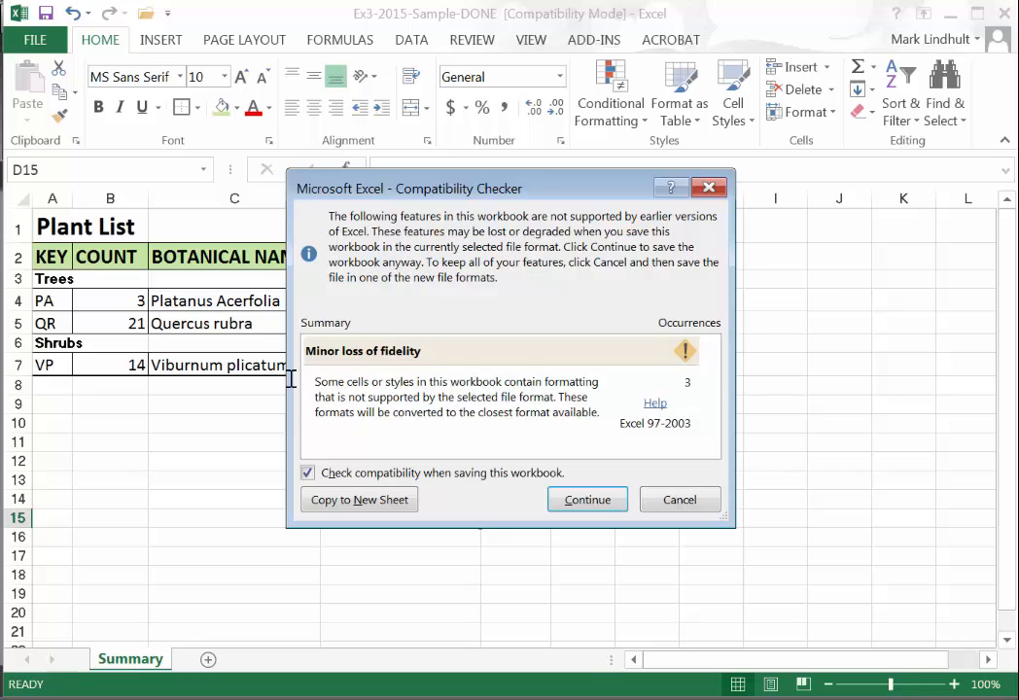
{"action": "left_click", "coordinate": [564, 495]}
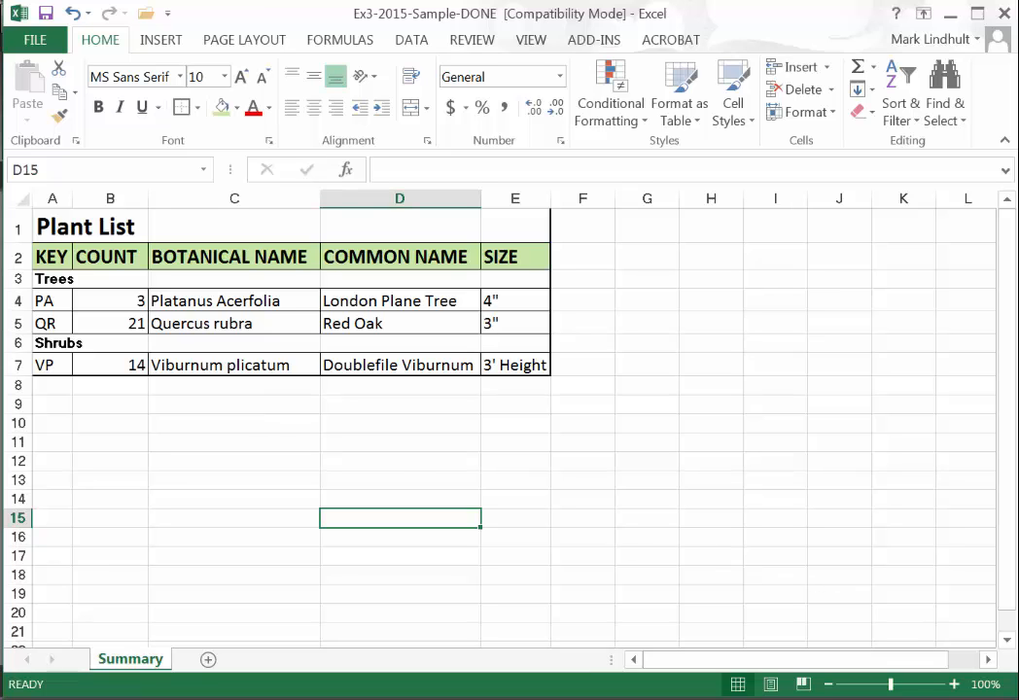
Switch to AutoCAD and set up a new OLE object created from a file, with Link enabled
{"action": "key", "text": "alt+Tab"}
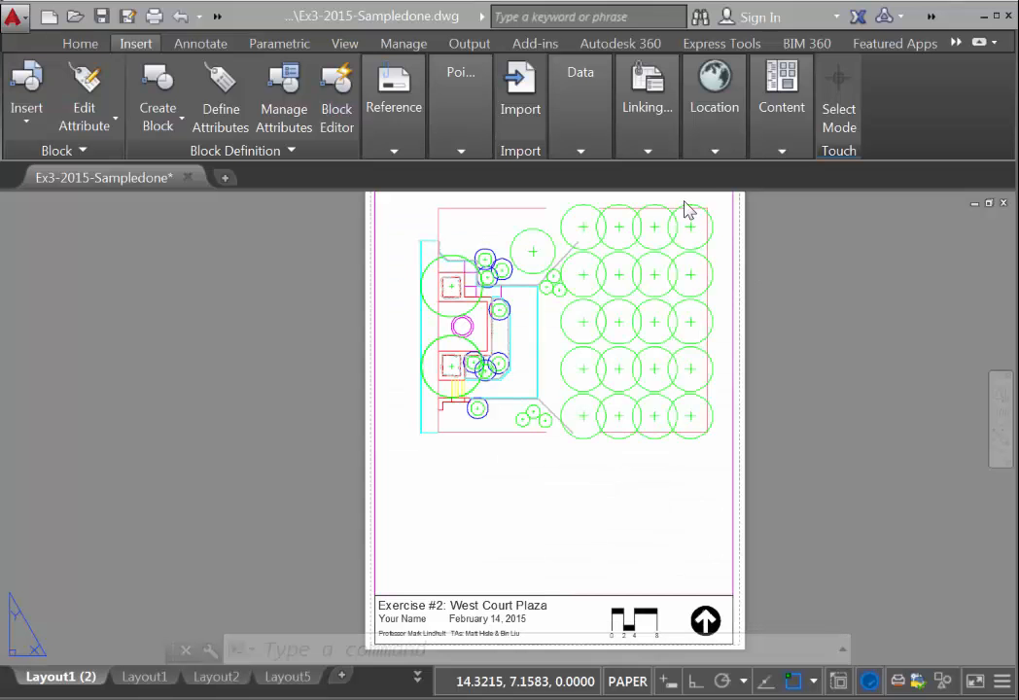
{"action": "left_click", "coordinate": [580, 155]}
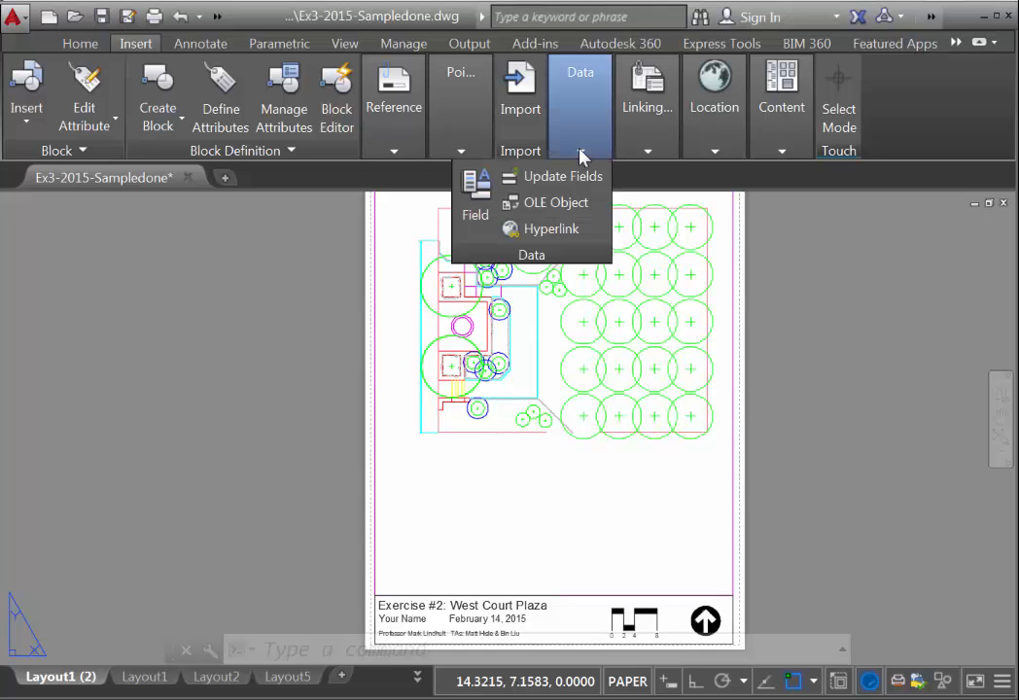
{"action": "left_click", "coordinate": [556, 202]}
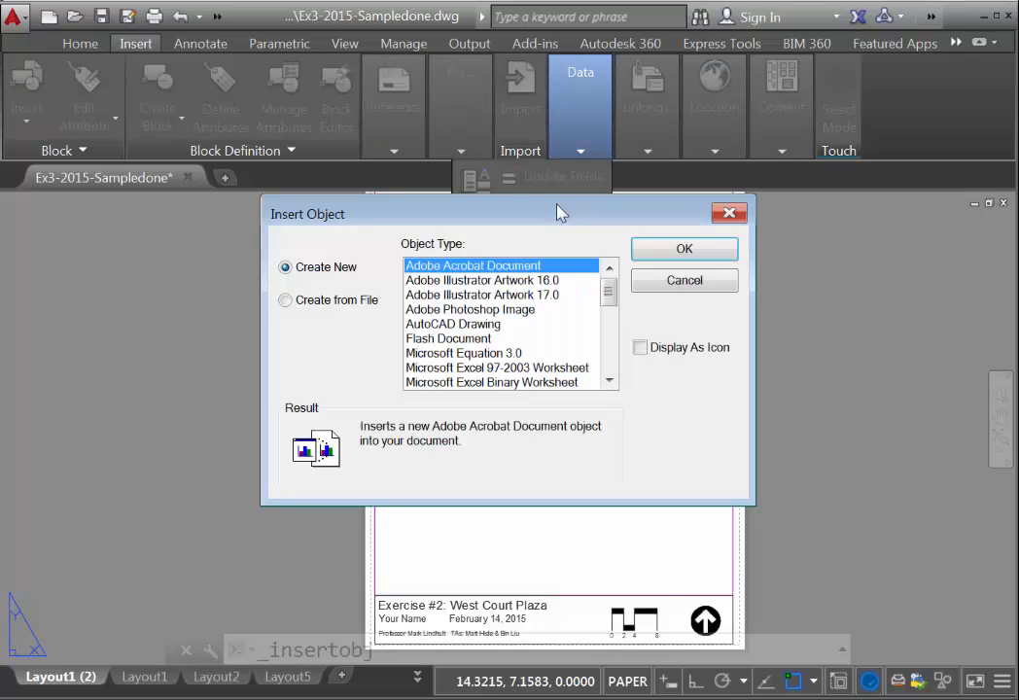
{"action": "left_click", "coordinate": [286, 300]}
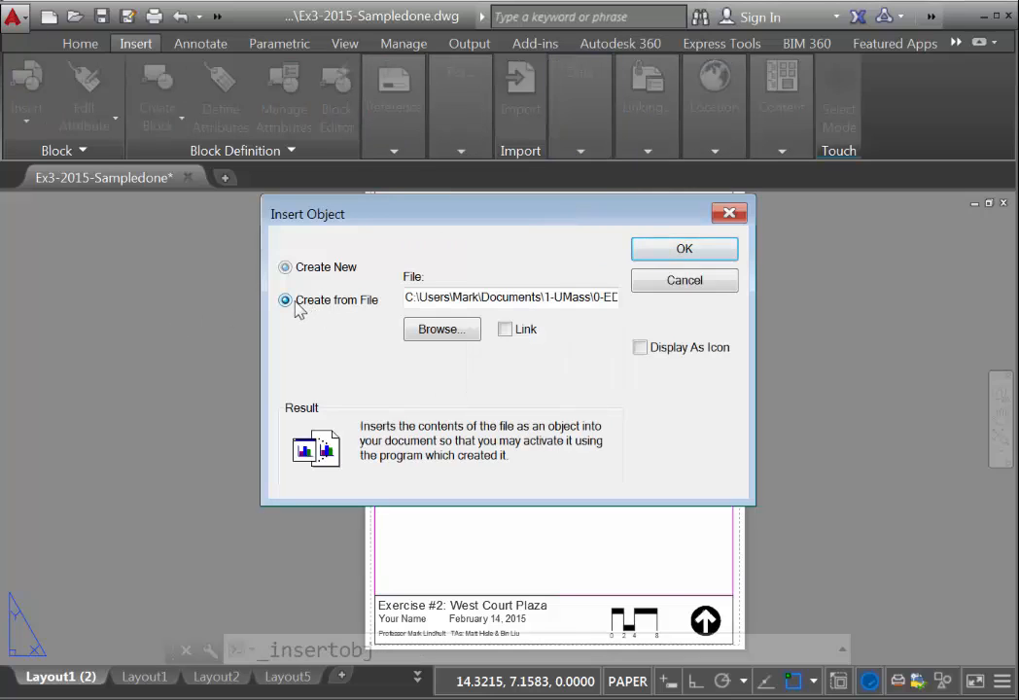
{"action": "left_click", "coordinate": [515, 335]}
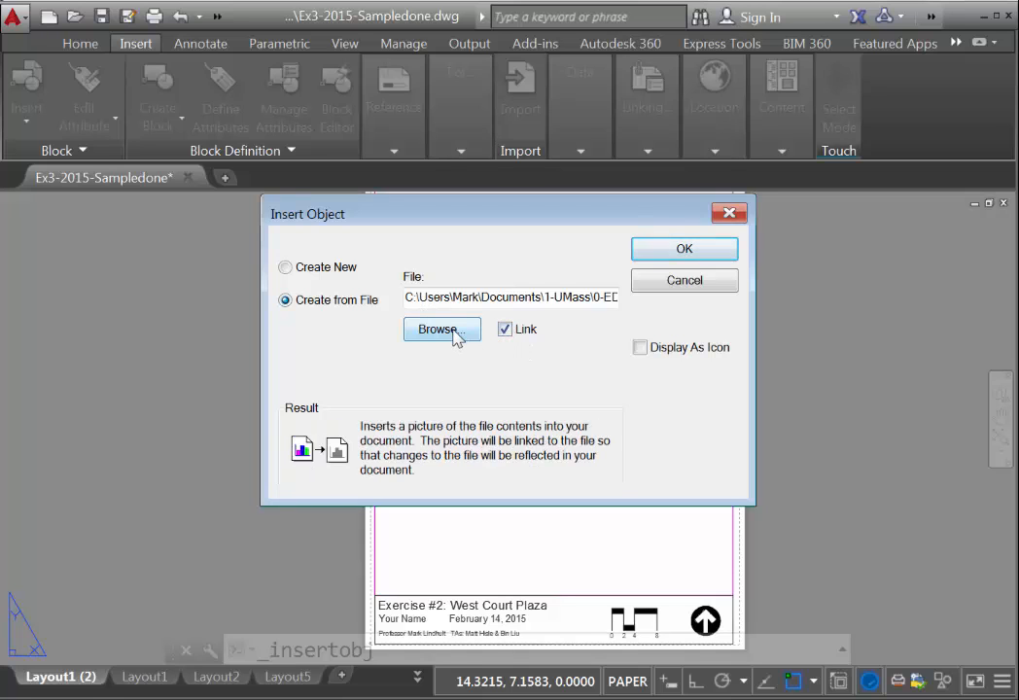
Choose the Ex3-2015-Sample-DONE workbook in the 0-ED 597A folder as the source of the linked object
{"action": "left_click", "coordinate": [452, 330]}
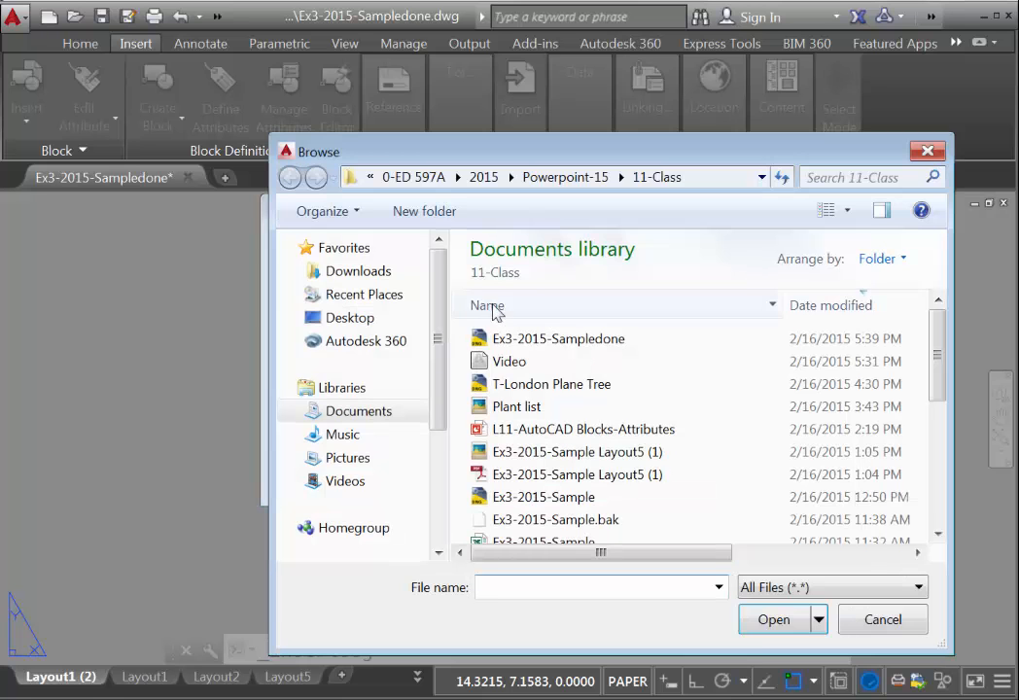
{"action": "left_click", "coordinate": [409, 188]}
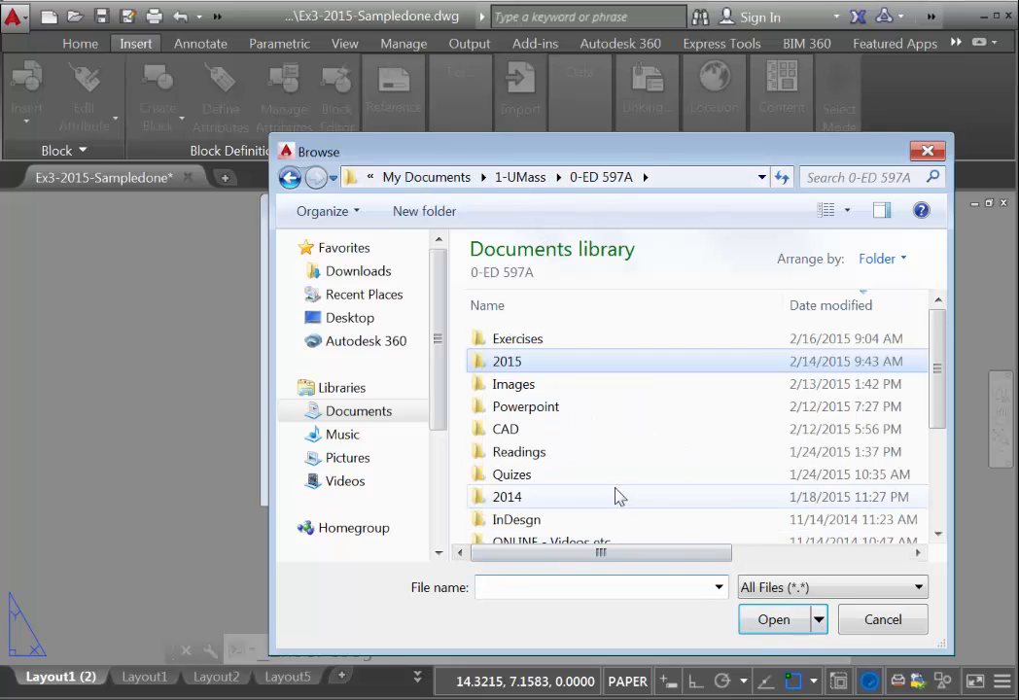
{"action": "left_click", "coordinate": [932, 516]}
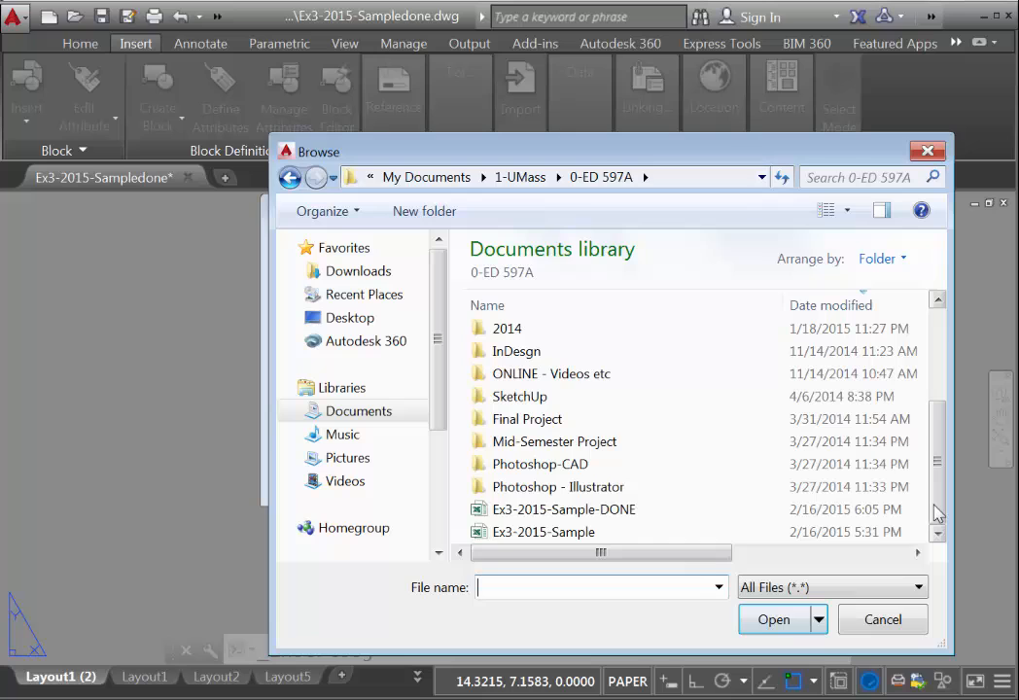
{"action": "left_click", "coordinate": [632, 512]}
{"action": "left_click", "coordinate": [782, 625]}
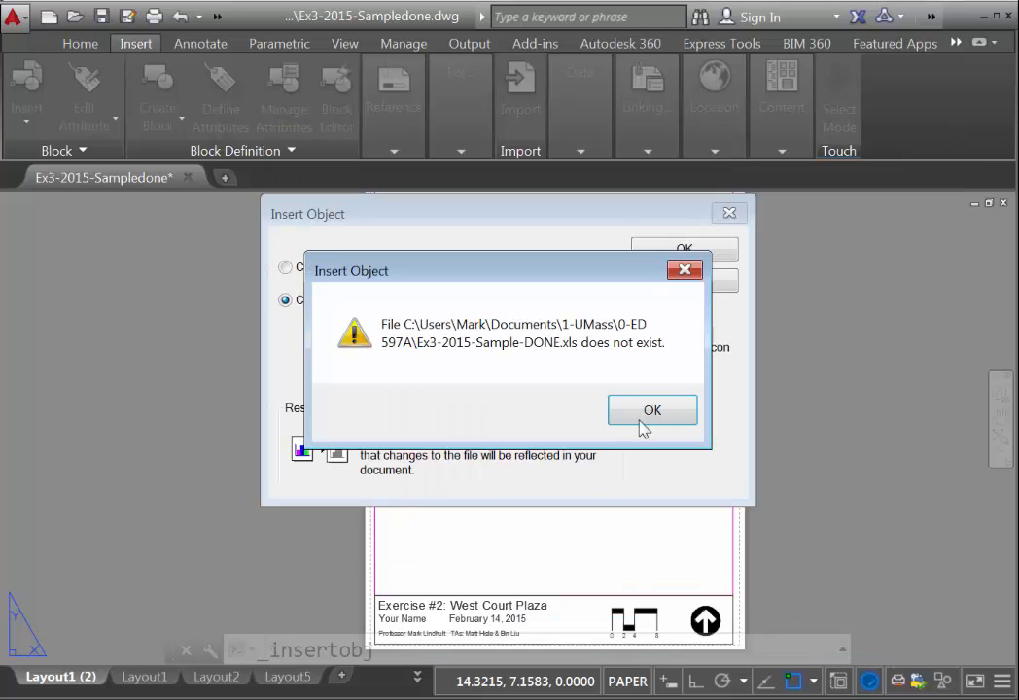
Close the plant list workbook in Excel and insert it into the AutoCAD layout as a linked object
{"action": "left_click", "coordinate": [644, 414]}
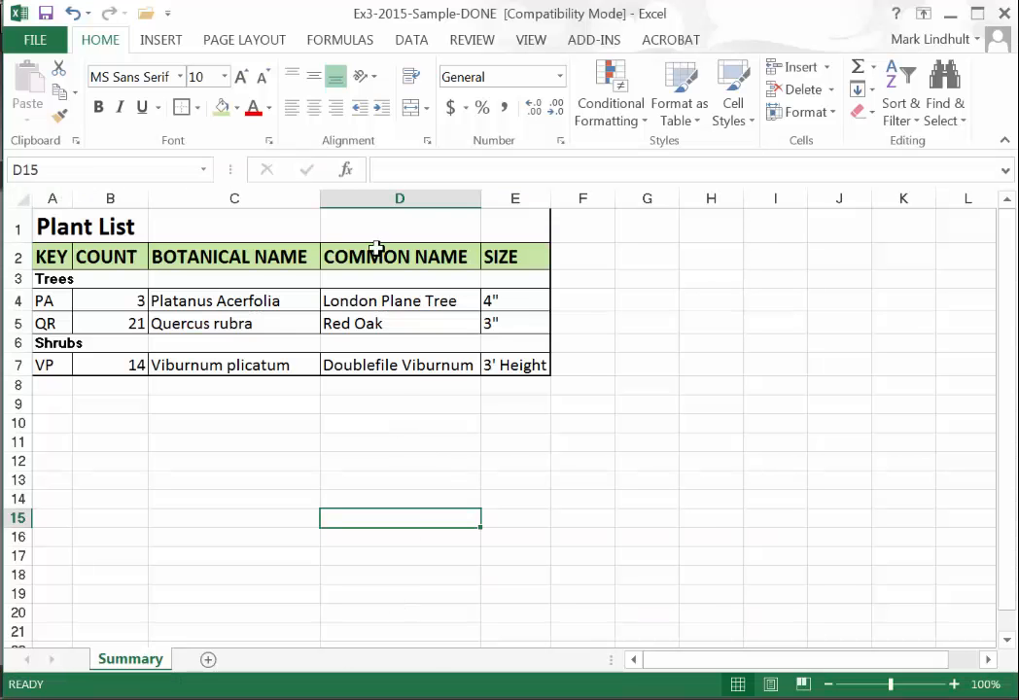
{"action": "left_click", "coordinate": [1005, 16]}
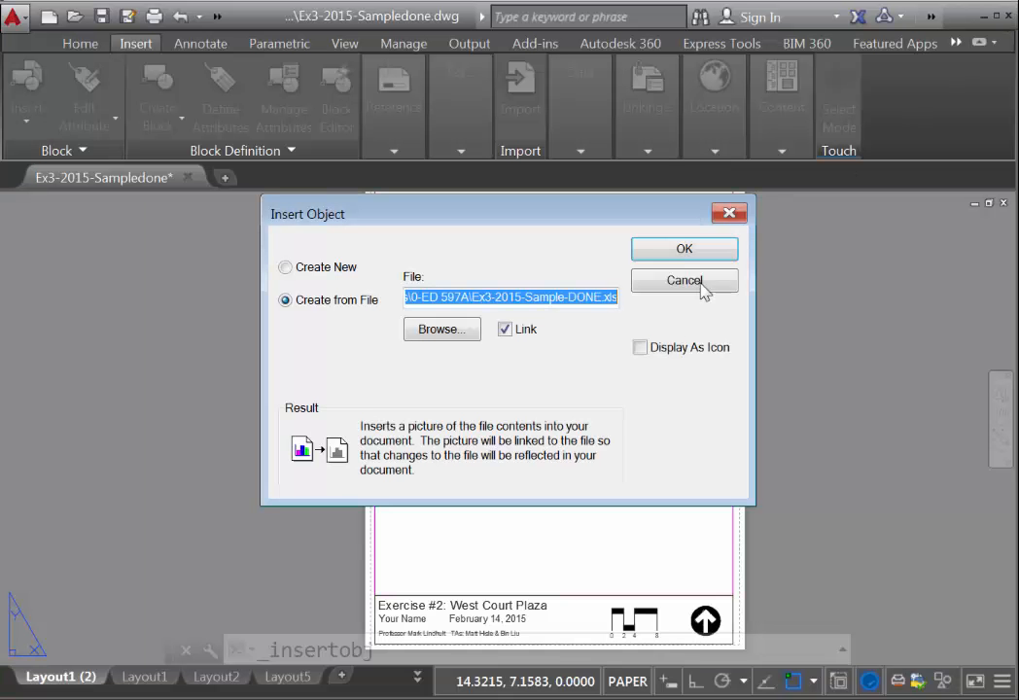
{"action": "left_click", "coordinate": [672, 249]}
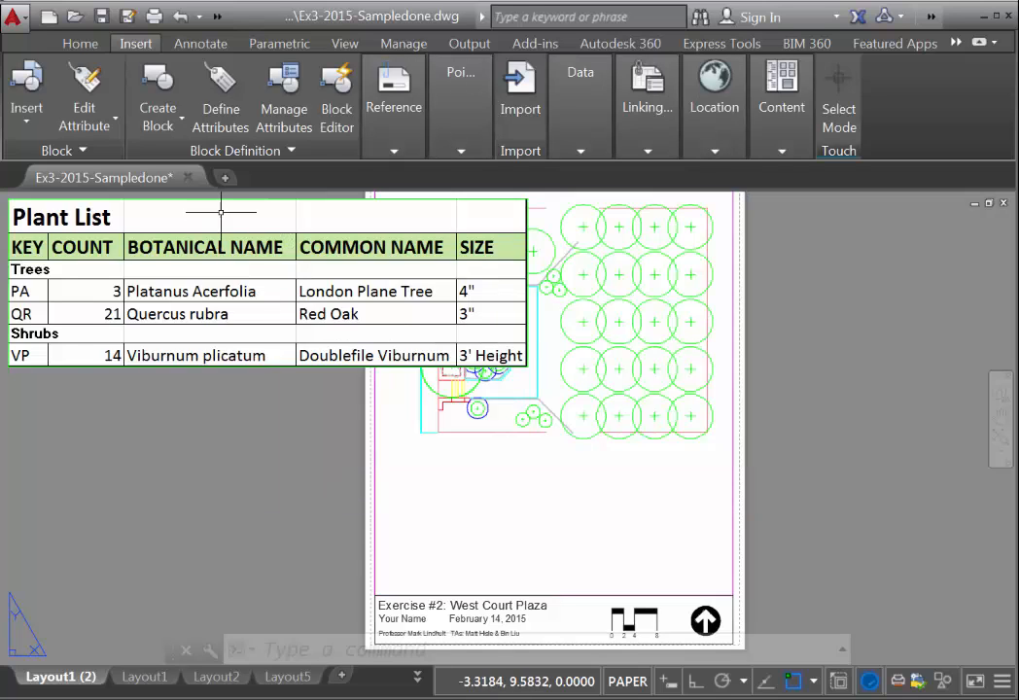
Move the inserted plant list onto the sheet, just above the title block and against its left border
{"action": "left_click", "coordinate": [226, 367]}
{"action": "left_click_drag", "start_coordinate": [226, 368], "coordinate": [600, 602]}
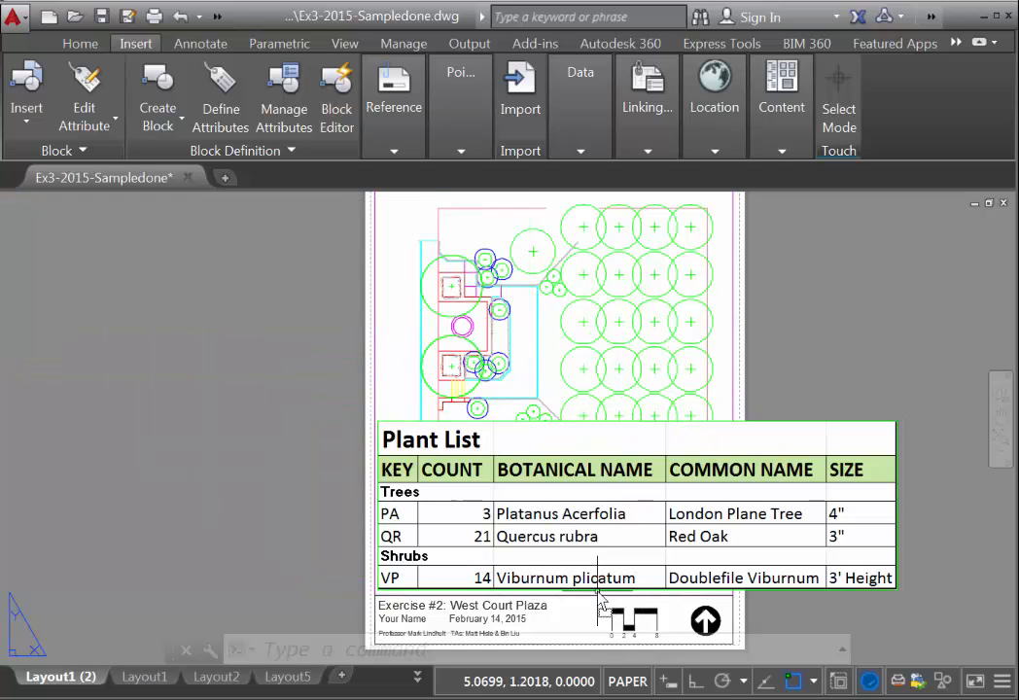
Shrink the linked plant list by its corners and move it back onto the sheet, just above the title block
{"action": "left_click", "coordinate": [895, 422]}
{"action": "left_click", "coordinate": [895, 421]}
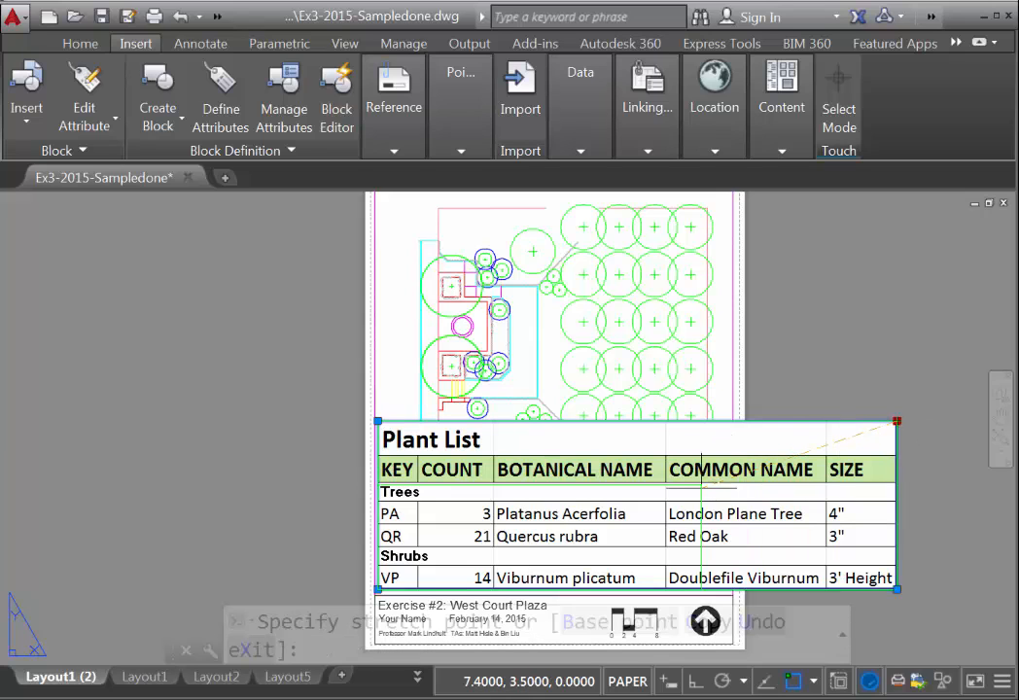
{"action": "left_click", "coordinate": [724, 470]}
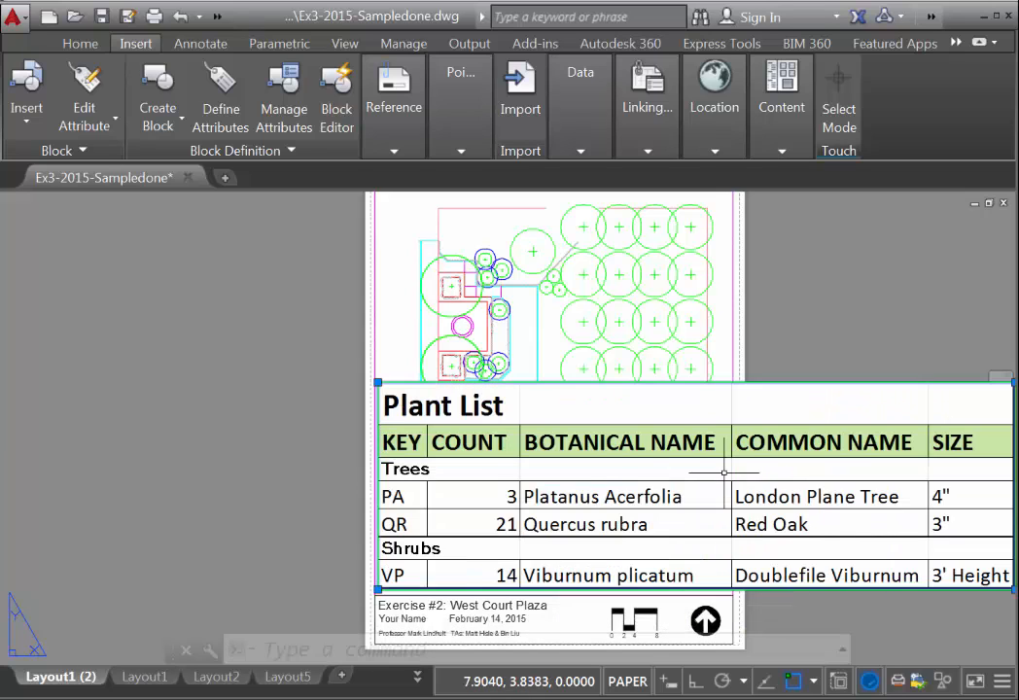
{"action": "left_click", "coordinate": [378, 382]}
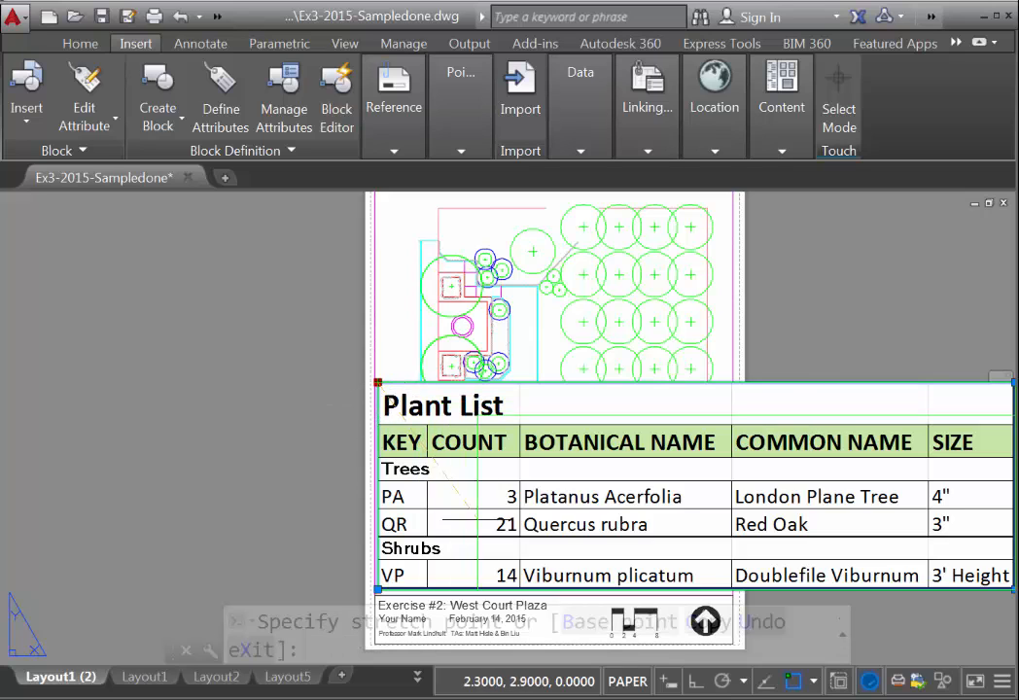
{"action": "left_click", "coordinate": [755, 506]}
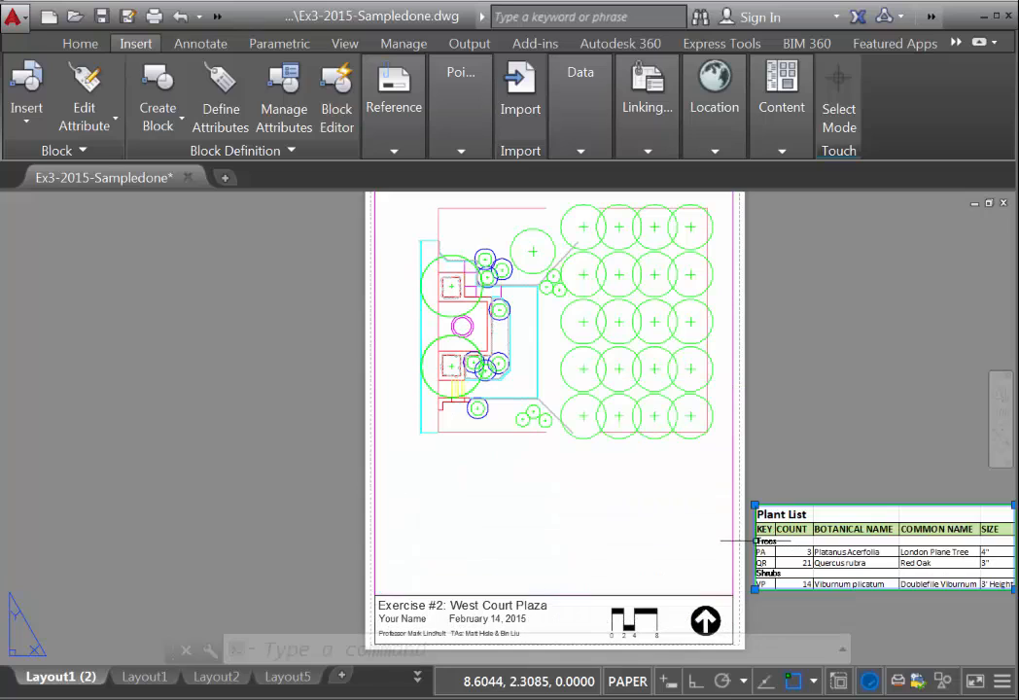
{"action": "left_click_drag", "start_coordinate": [753, 533], "coordinate": [382, 541]}
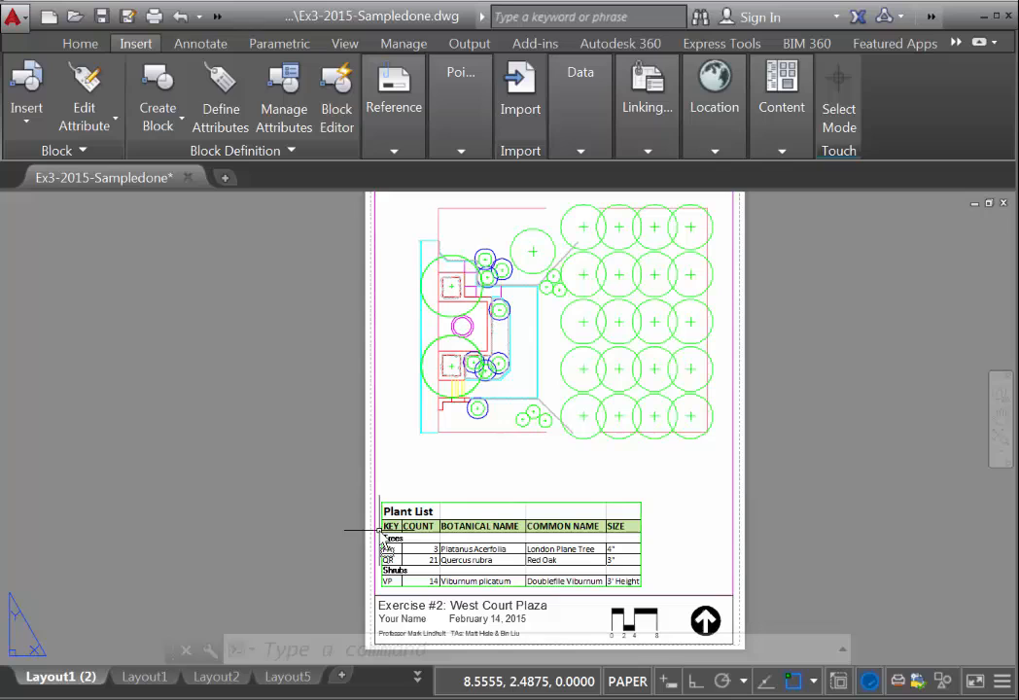
Enlarge the plant list to nearly the sheet's width and centre it between the plan and the title block
{"action": "left_click", "coordinate": [640, 501]}
{"action": "left_click", "coordinate": [640, 502]}
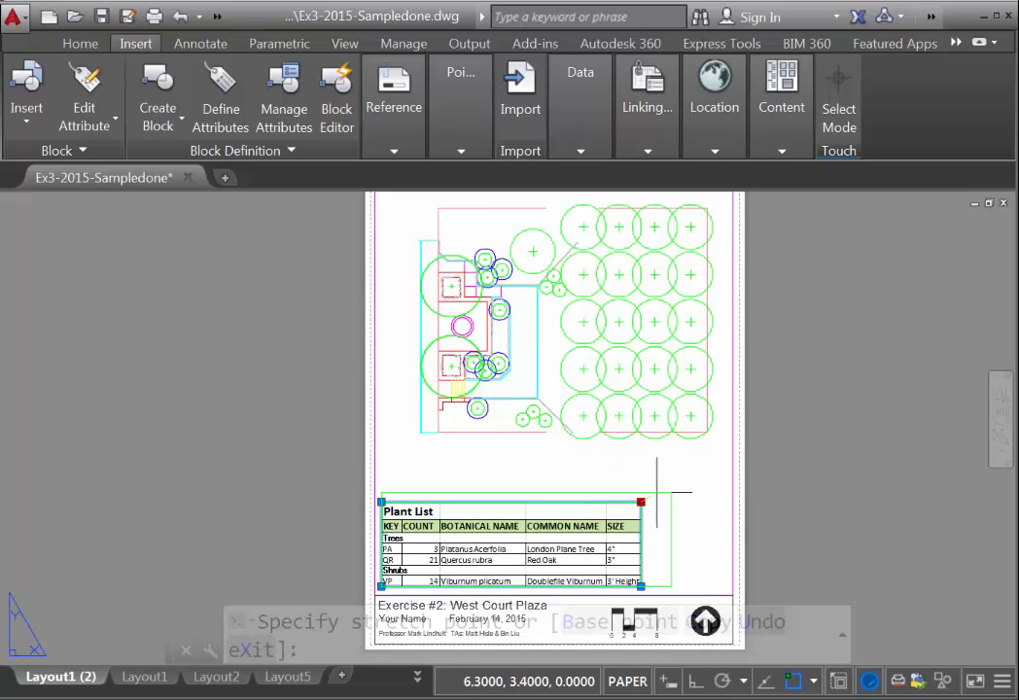
{"action": "left_click", "coordinate": [711, 479]}
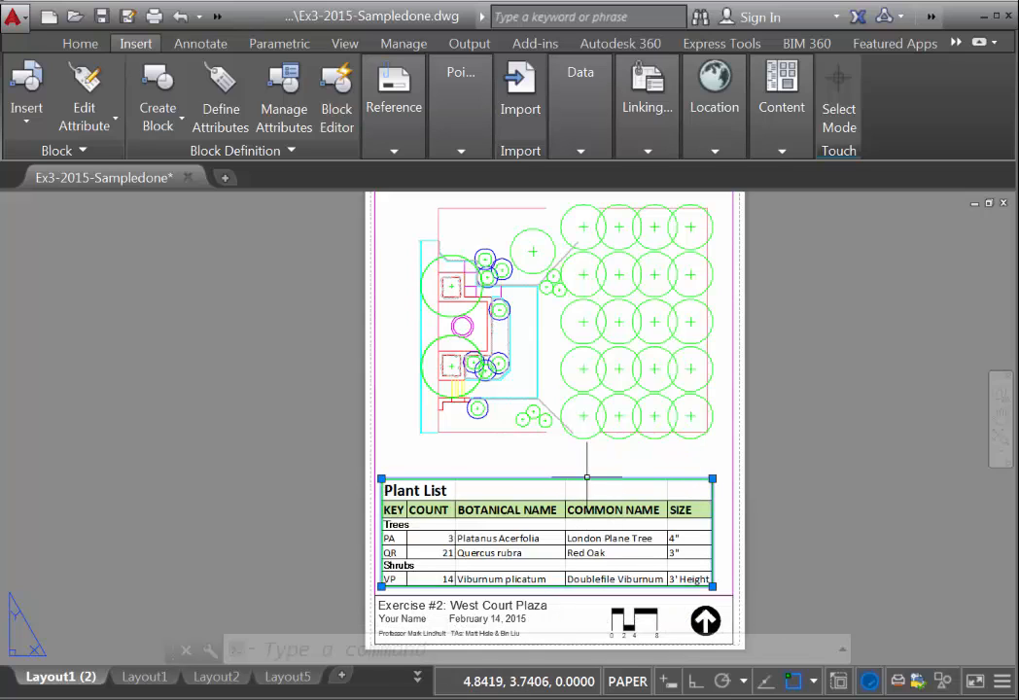
{"action": "mouse_move", "coordinate": [588, 477]}
{"action": "left_mouse_down"}
{"action": "mouse_move", "coordinate": [613, 472]}
{"action": "mouse_move", "coordinate": [591, 474]}
{"action": "left_mouse_up"}
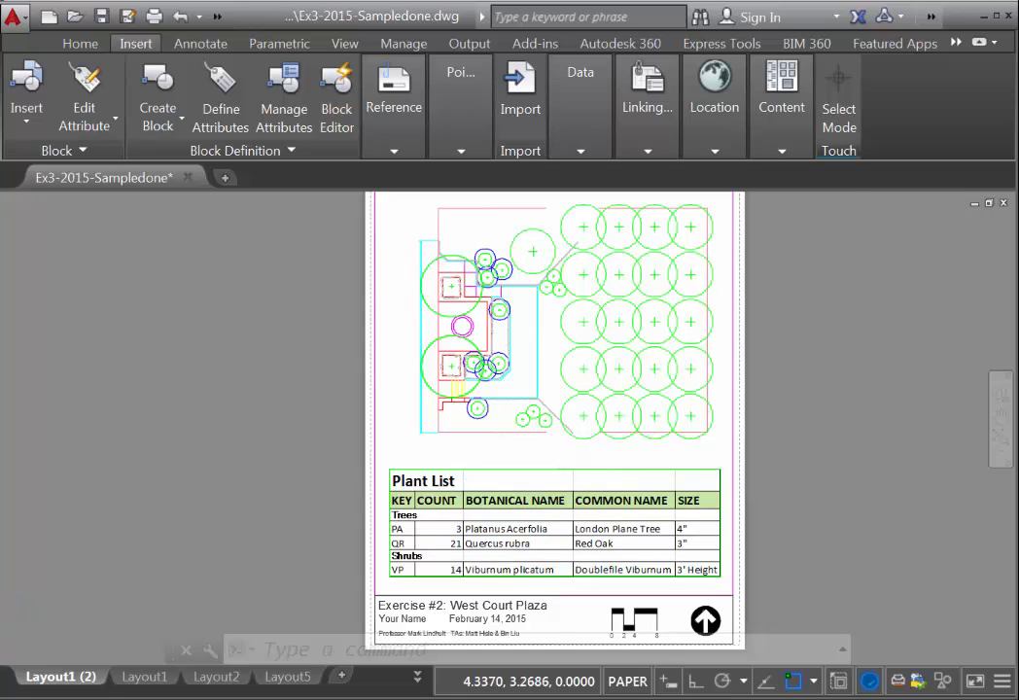
Open the plant list's linked source workbook in Excel from the OLE object on the layout
{"action": "scroll", "coordinate": [592, 475], "scroll_direction": "up", "scroll_amount": 4}
{"action": "scroll", "coordinate": [587, 477], "scroll_direction": "down", "scroll_amount": 2}
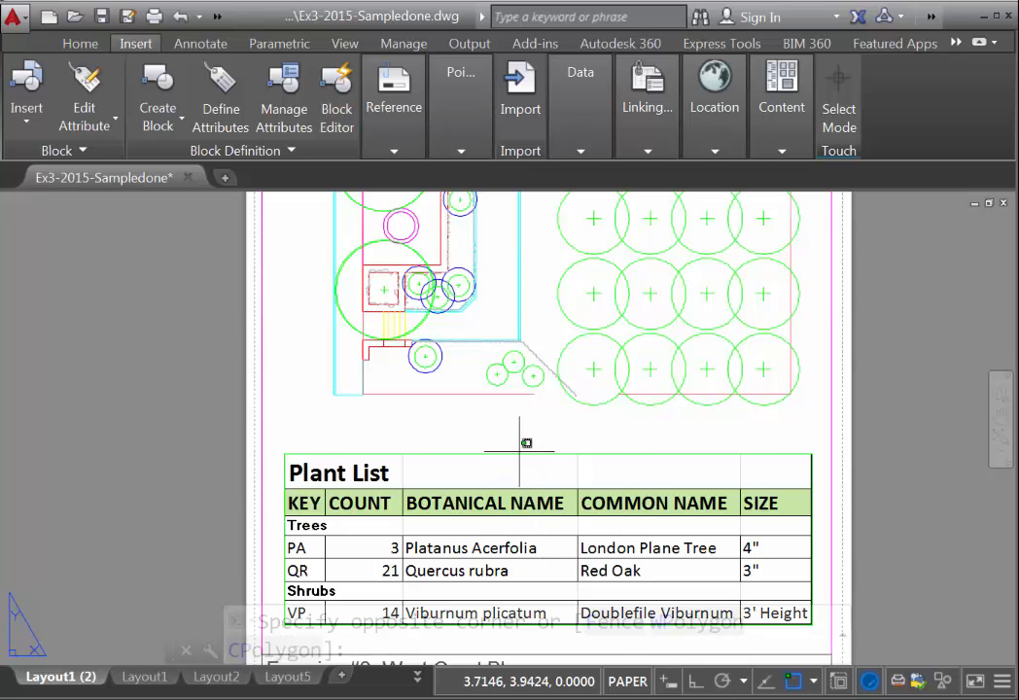
{"action": "left_click", "coordinate": [519, 452]}
{"action": "right_click", "coordinate": [519, 452]}
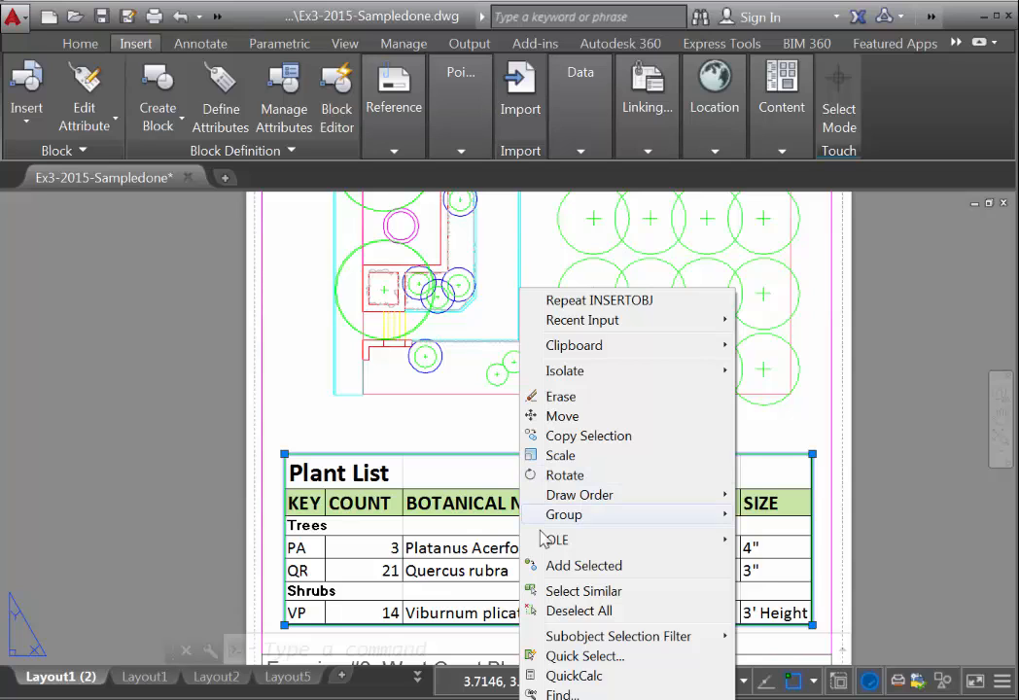
{"action": "mouse_move", "coordinate": [560, 544]}
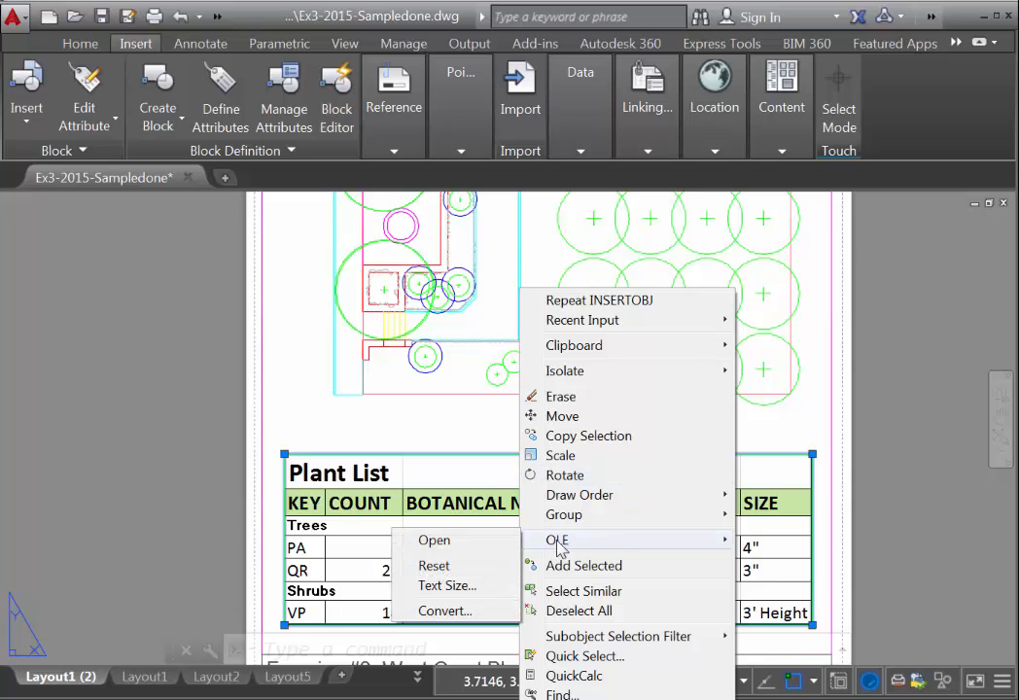
{"action": "left_click", "coordinate": [466, 552]}
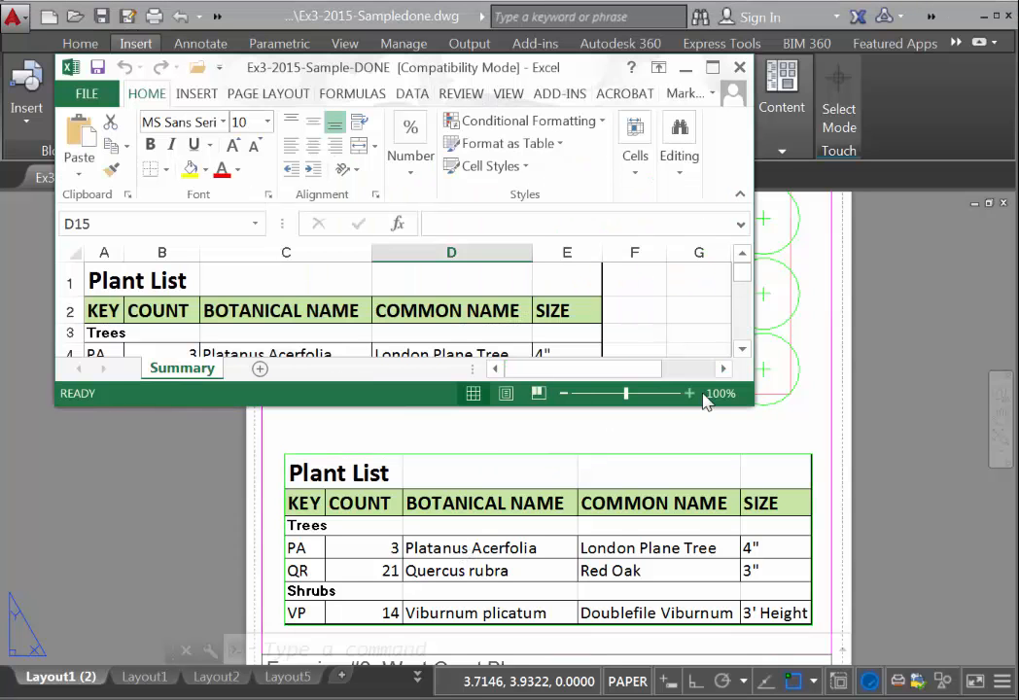
Enlarge the workbook window and change the Viburnum plicatum size in cell E7 to 4' Height
{"action": "left_click_drag", "start_coordinate": [746, 394], "coordinate": [836, 595]}
{"action": "left_click", "coordinate": [542, 418]}
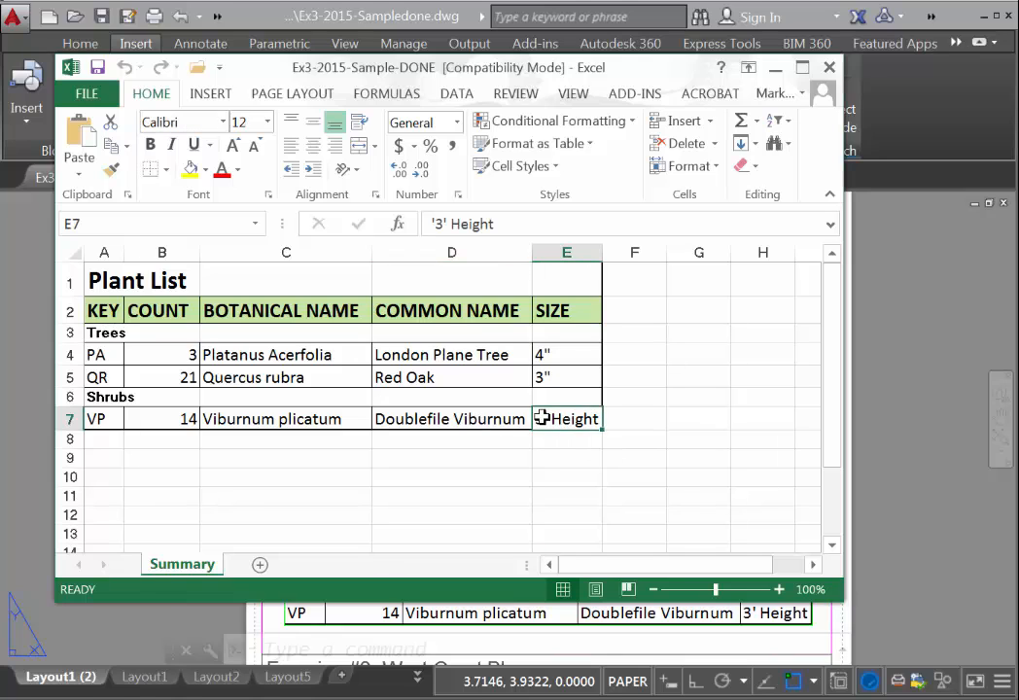
{"action": "double_click", "coordinate": [576, 414]}
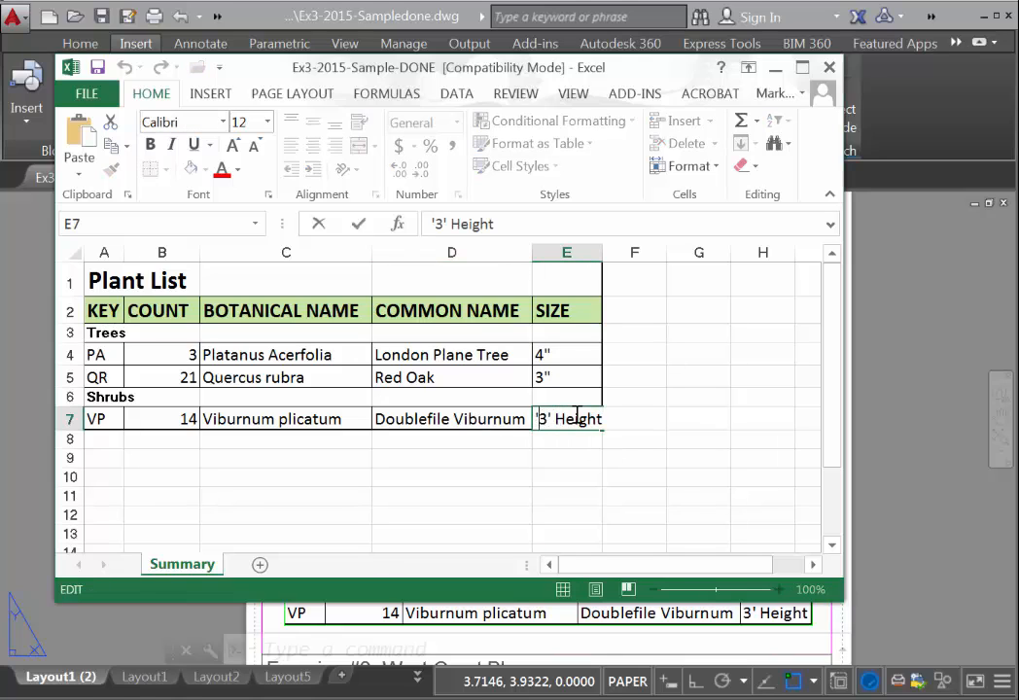
{"action": "double_click", "coordinate": [545, 419]}
{"action": "type", "text": "4"}
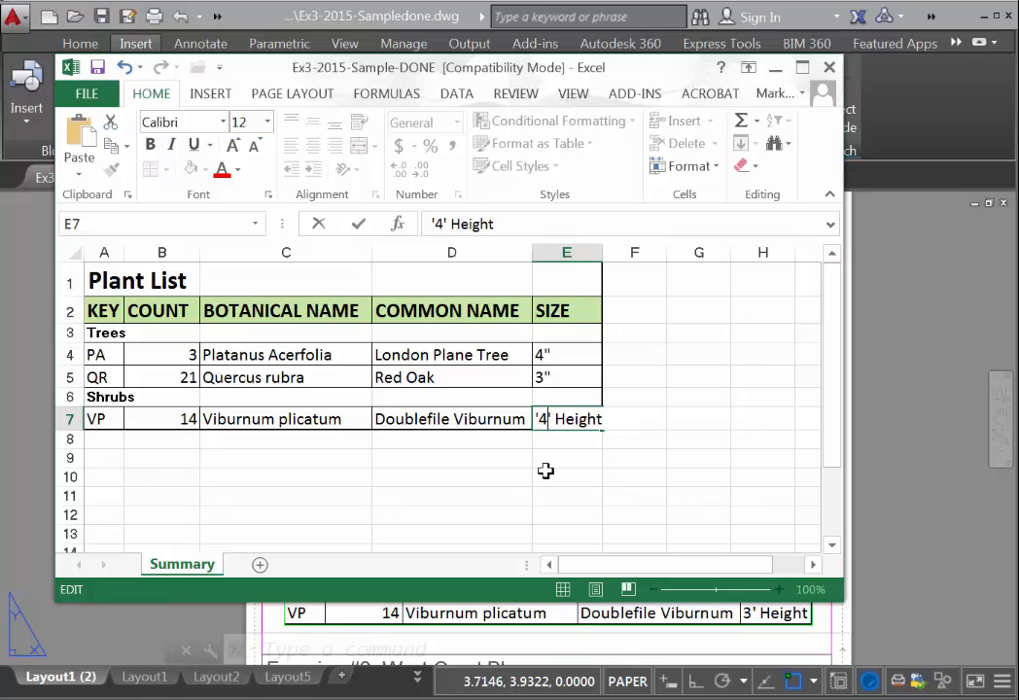
{"action": "left_click", "coordinate": [545, 471]}
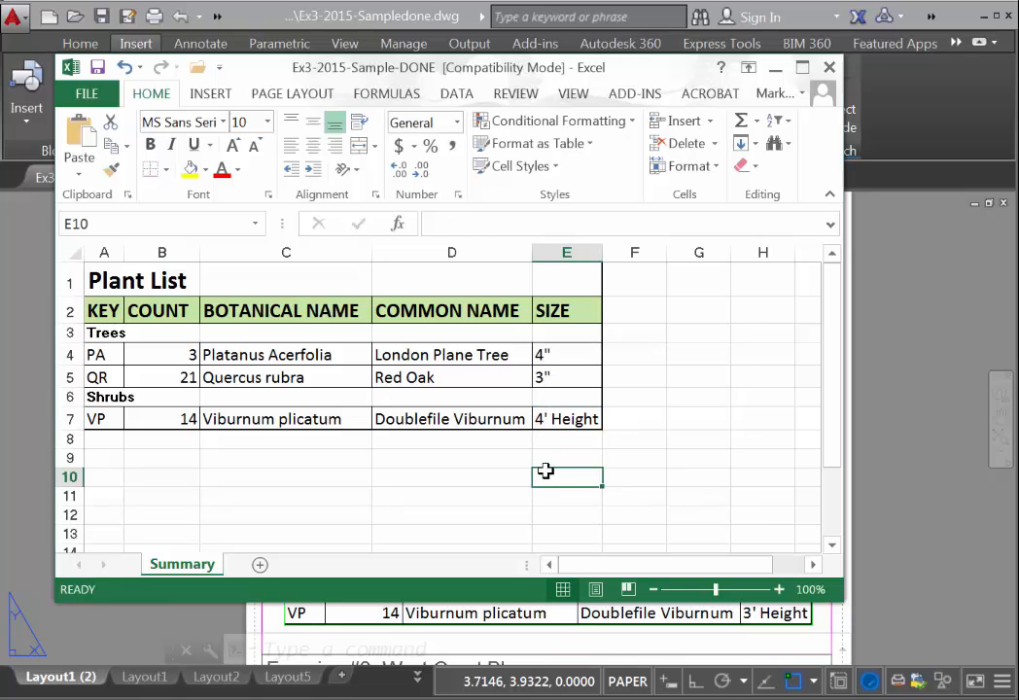
Save the workbook in its current format despite the compatibility check, and close Excel to return to the AutoCAD layout
{"action": "key", "text": "ctrl+s"}
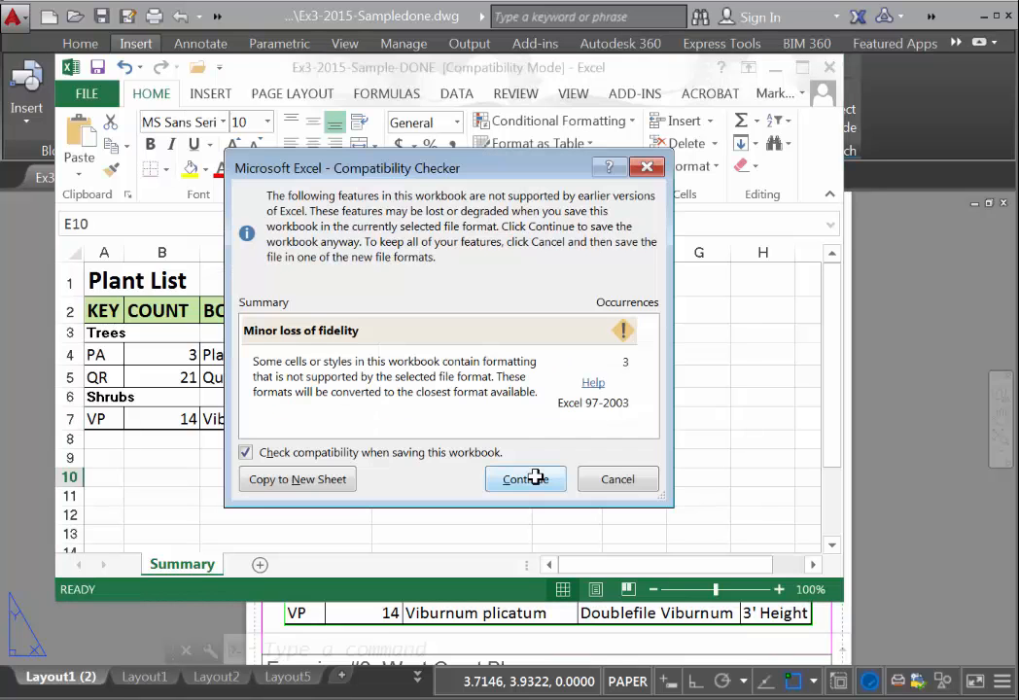
{"action": "left_click", "coordinate": [525, 478]}
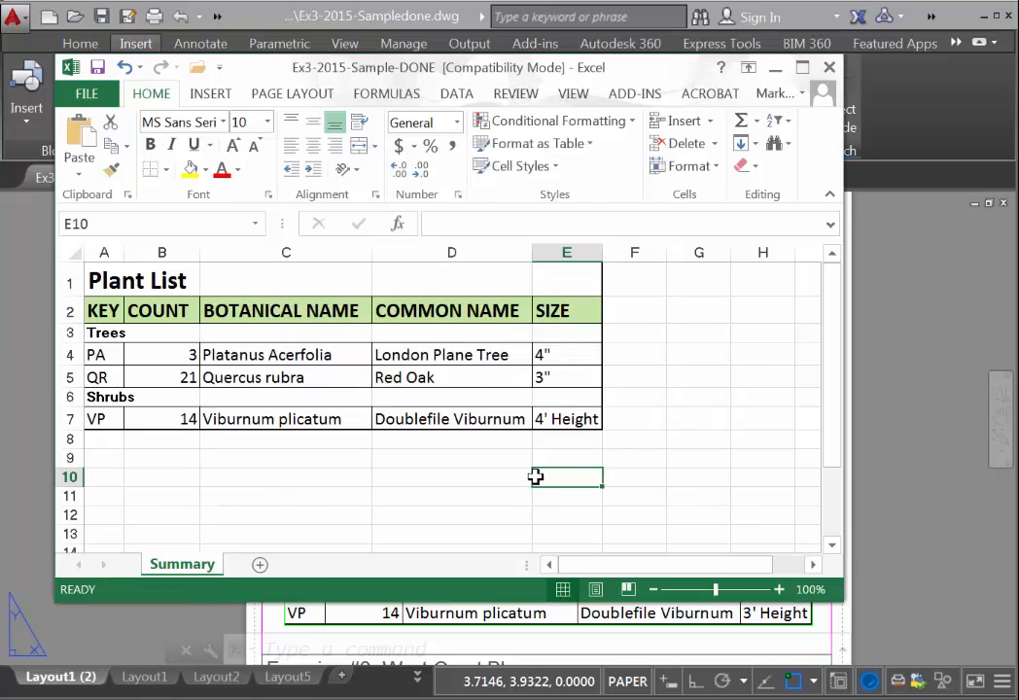
{"action": "left_click", "coordinate": [828, 69]}
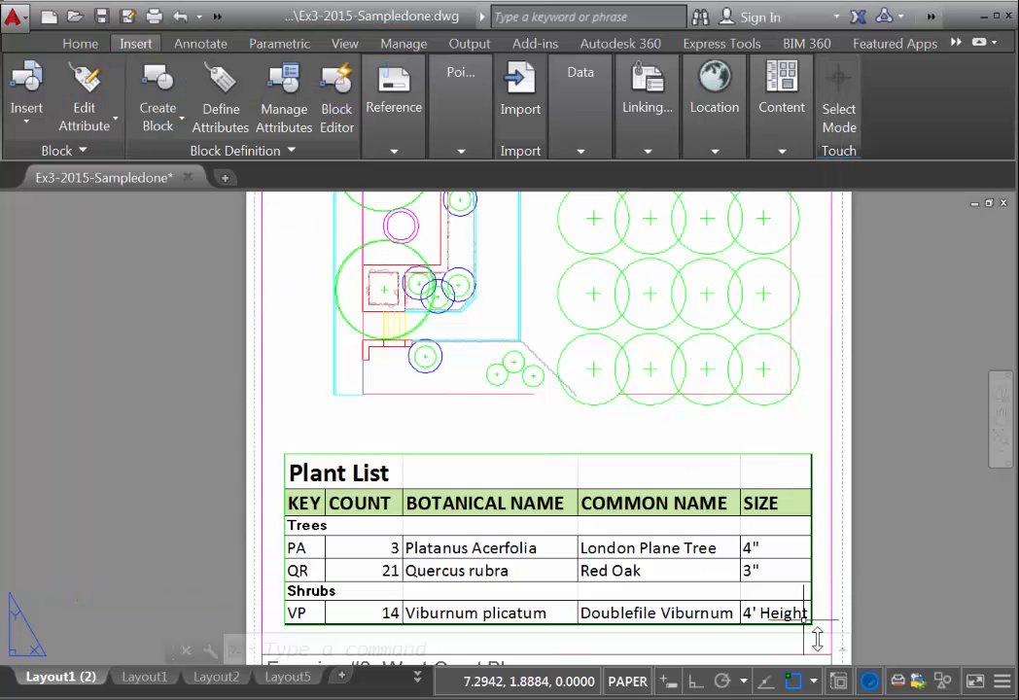